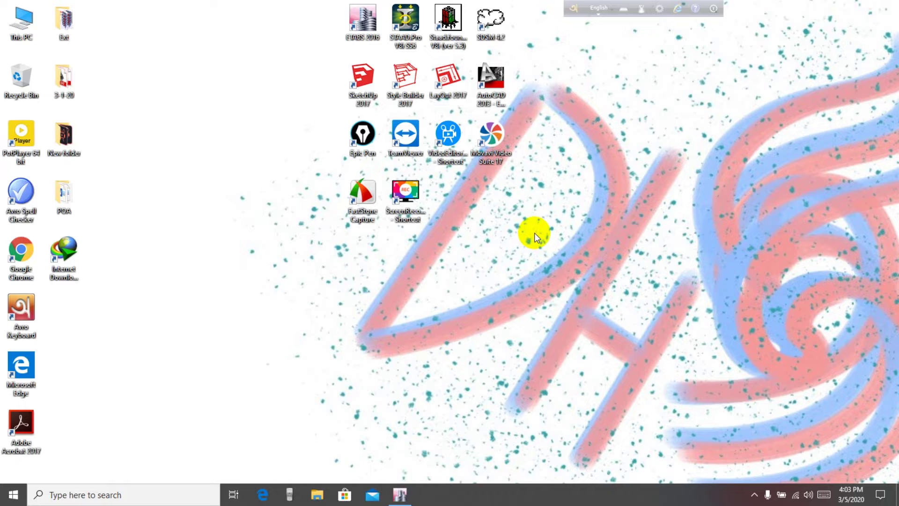
# Step: Bring the ETABS 10-story building model back up and shift it right in the view
pyautogui.click(399, 494)
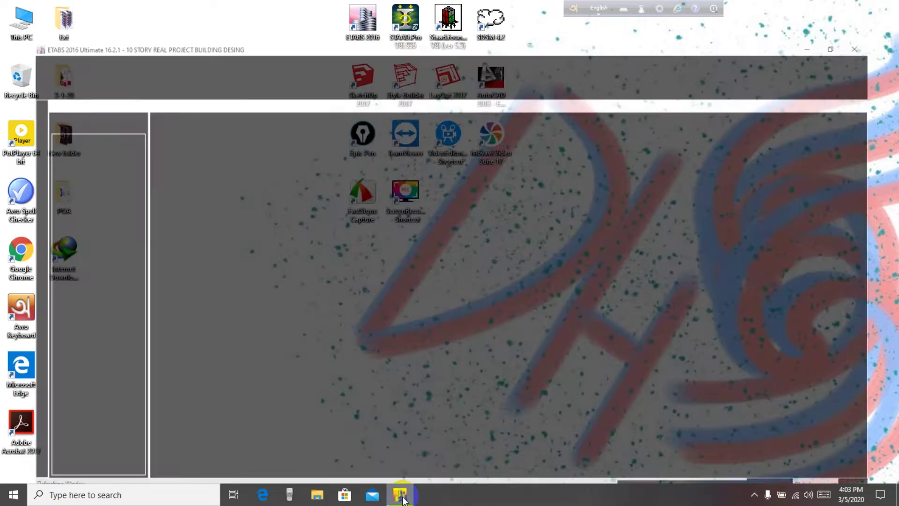
pyautogui.moveTo(632, 197); pyautogui.dragTo(655, 185, button='middle')
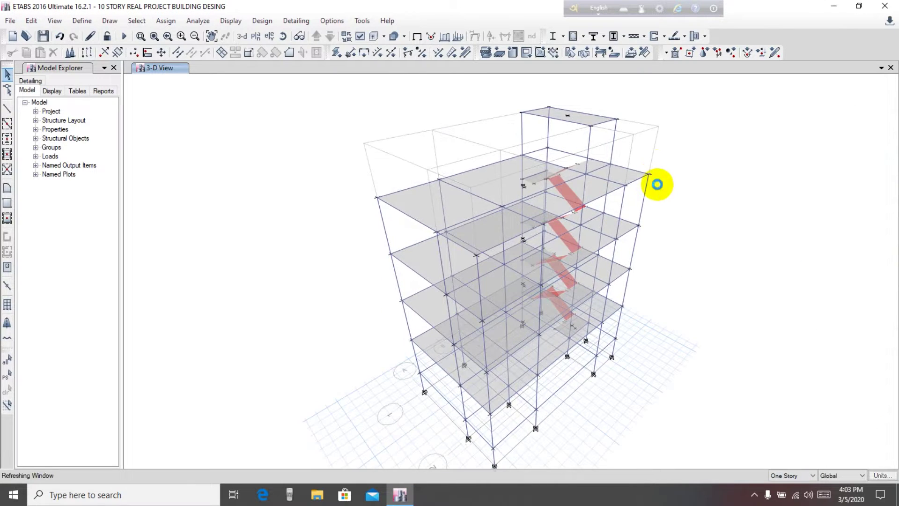
pyautogui.moveTo(707, 243); pyautogui.dragTo(728, 231, button='middle')
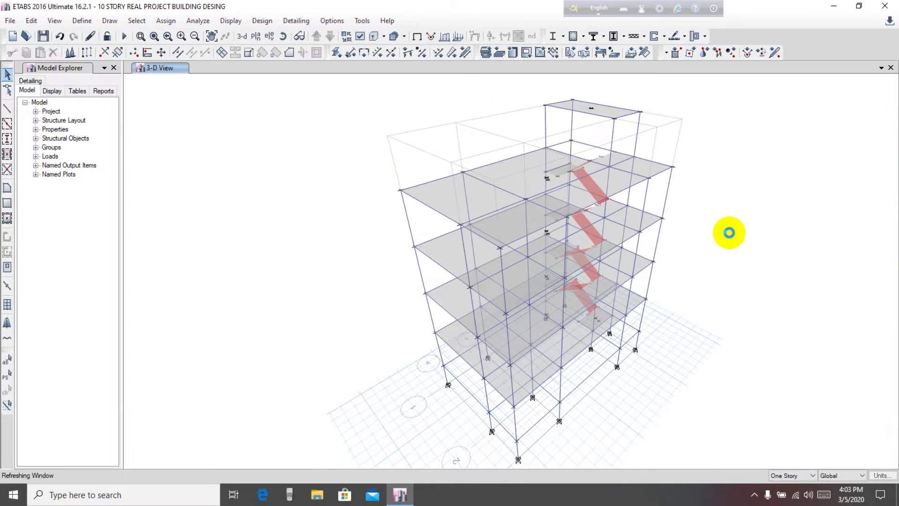
# Step: Show the beams and columns as extruded solid sections and reframe the model
pyautogui.click(373, 36)
pyautogui.moveTo(720, 152); pyautogui.dragTo(718, 156, button='middle')
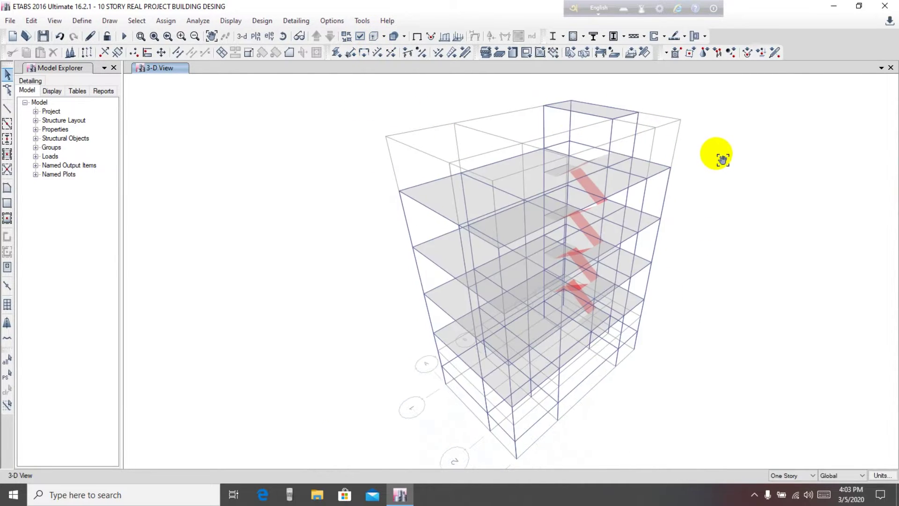
pyautogui.moveTo(689, 306); pyautogui.dragTo(695, 300, button='middle')
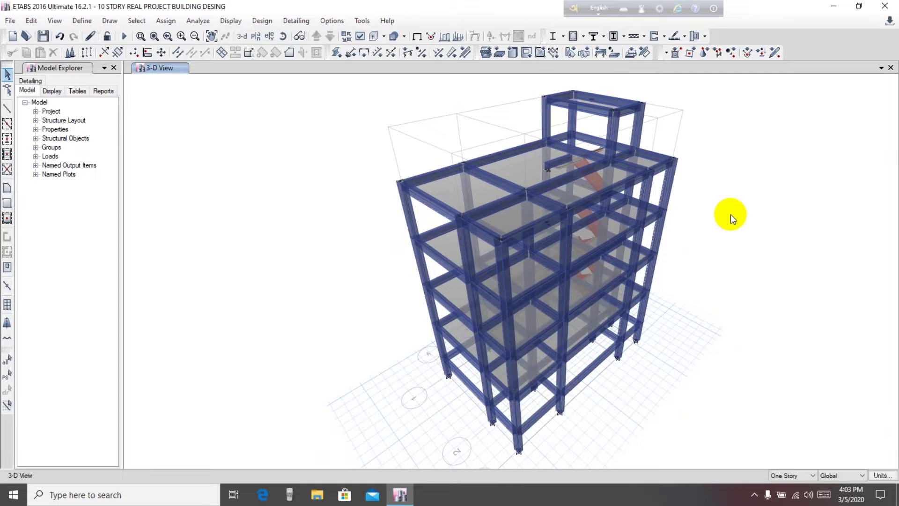
pyautogui.moveTo(731, 219); pyautogui.dragTo(737, 223, button='middle')
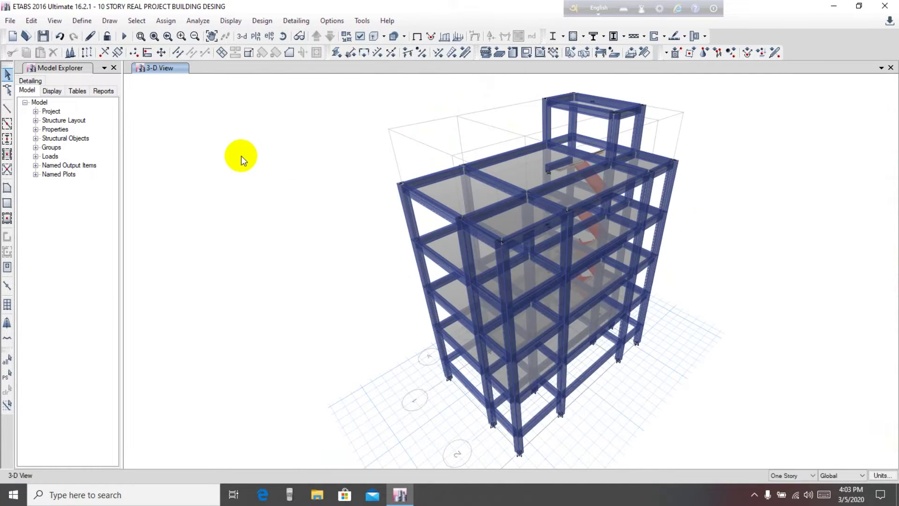
pyautogui.moveTo(261, 149); pyautogui.dragTo(270, 151, button='middle')
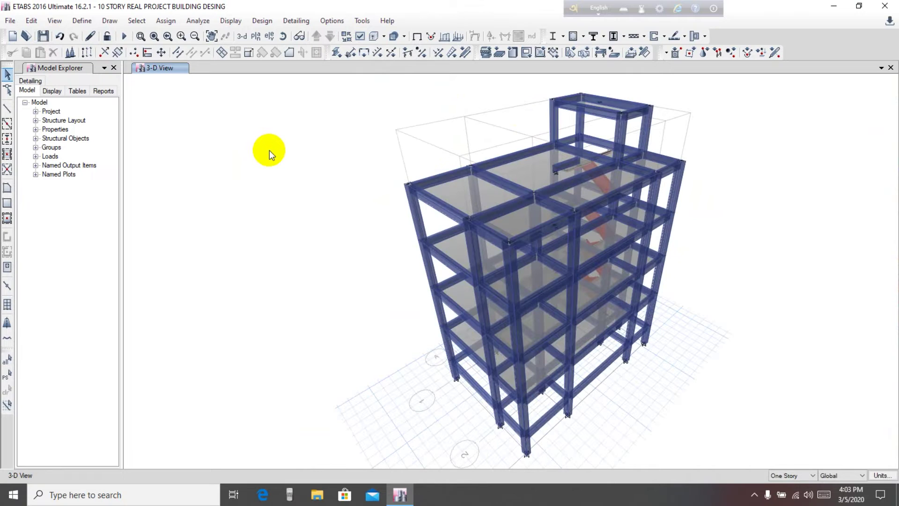
pyautogui.moveTo(268, 150); pyautogui.dragTo(276, 156, button='middle')
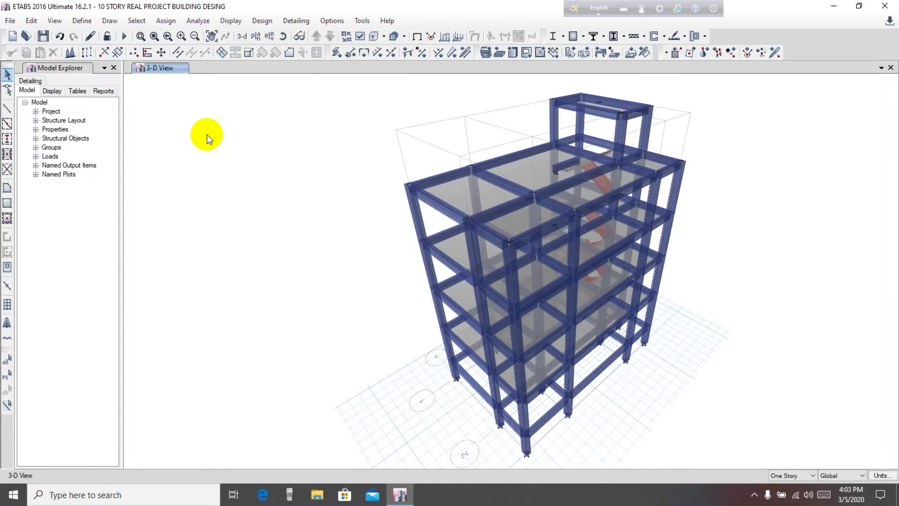
# Step: Preview and orbit the rendered building, then return to plain line display
pyautogui.click(49, 21)
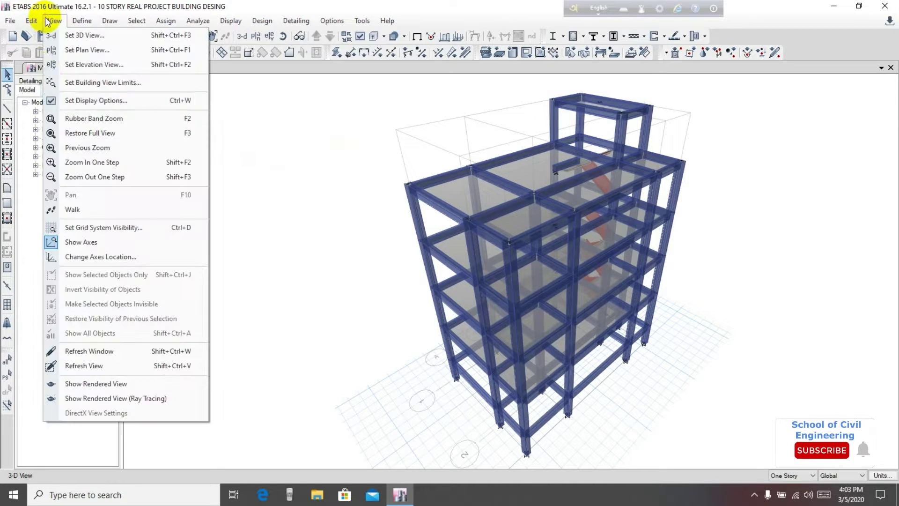
pyautogui.click(95, 384)
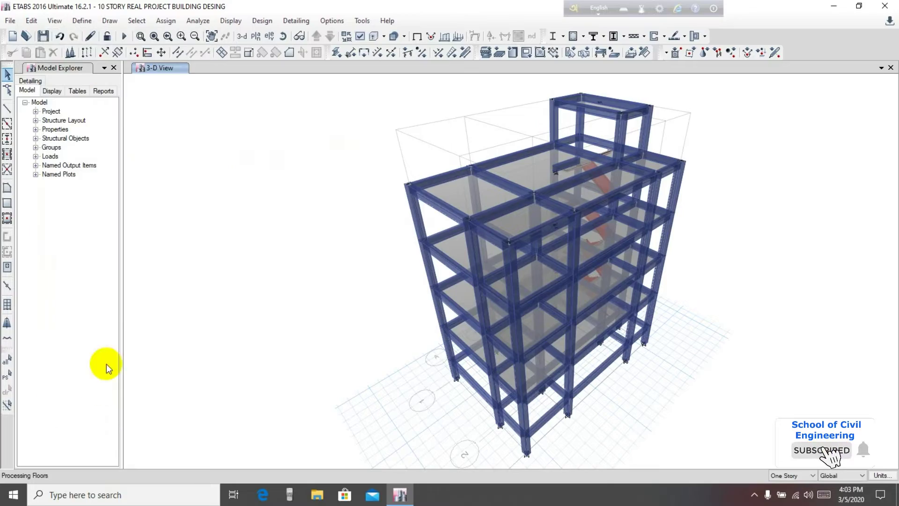
pyautogui.scroll(3, 367, 247)
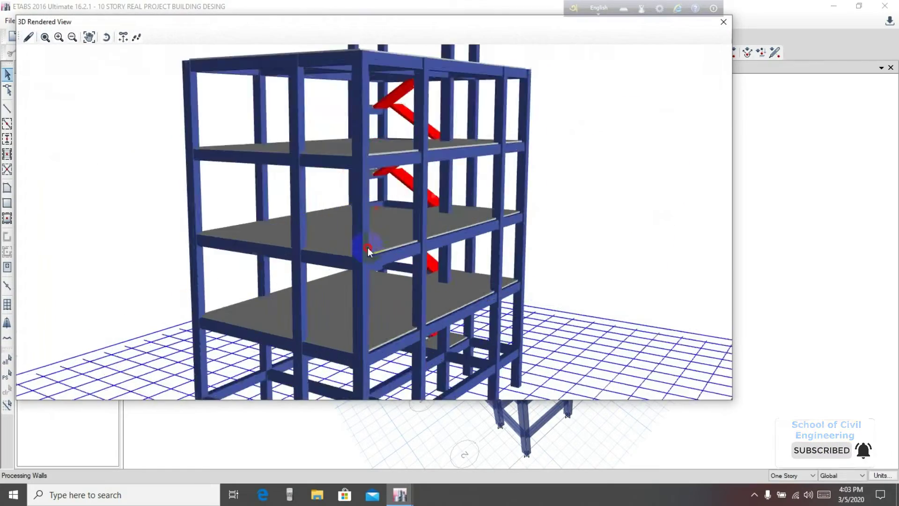
pyautogui.moveTo(368, 247)
pyautogui.mouseDown()
pyautogui.moveTo(150, 208)
pyautogui.moveTo(386, 305)
pyautogui.moveTo(122, 246)
pyautogui.moveTo(431, 274)
pyautogui.moveTo(169, 257)
pyautogui.moveTo(398, 249)
pyautogui.moveTo(366, 194)
pyautogui.moveTo(380, 177)
pyautogui.moveTo(473, 184)
pyautogui.moveTo(312, 282)
pyautogui.moveTo(360, 290)
pyautogui.moveTo(435, 327)
pyautogui.moveTo(399, 241)
pyautogui.moveTo(399, 274)
pyautogui.moveTo(426, 199)
pyautogui.moveTo(351, 176)
pyautogui.moveTo(465, 192)
pyautogui.moveTo(331, 225)
pyautogui.moveTo(464, 186)
pyautogui.moveTo(546, 267)
pyautogui.moveTo(465, 251)
pyautogui.moveTo(488, 151)
pyautogui.moveTo(380, 266)
pyautogui.moveTo(407, 280)
pyautogui.mouseUp()
pyautogui.click(723, 25)
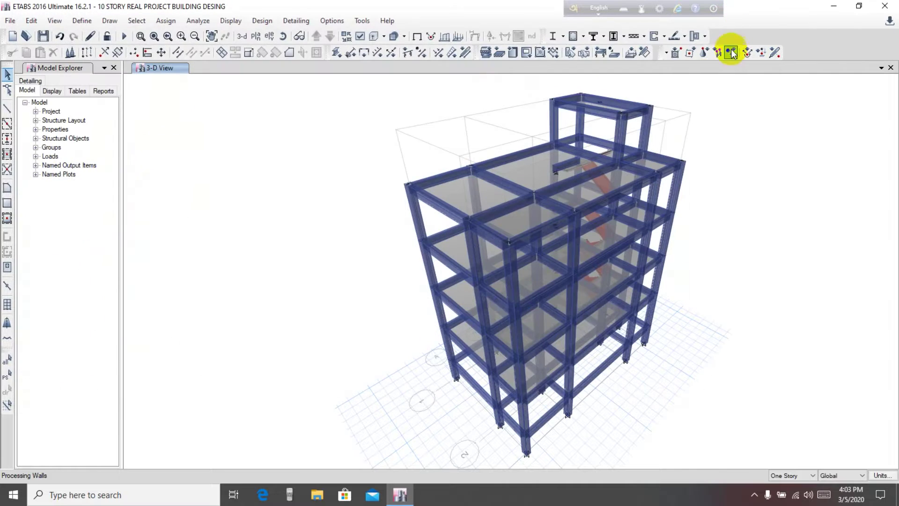
pyautogui.click(373, 38)
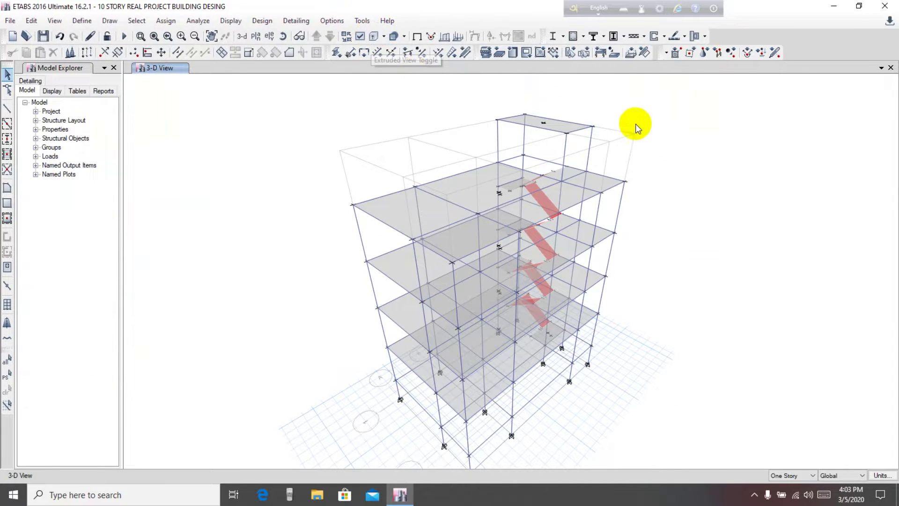
# Step: Hide floor slabs and walls in Set View Options and rotate the bare frame
pyautogui.keyDown('shift'); pyautogui.moveTo(702, 160); pyautogui.dragTo(700, 167, button='middle'); pyautogui.keyUp('shift')
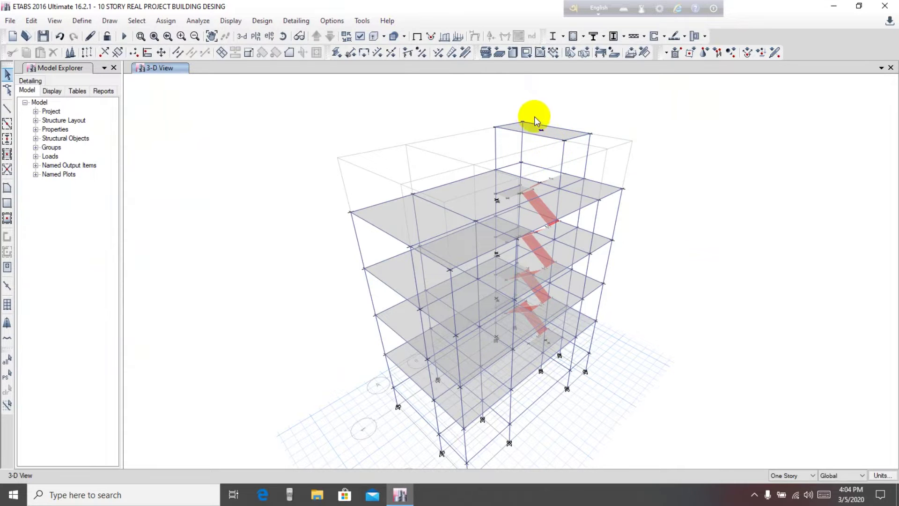
pyautogui.keyDown('shift'); pyautogui.moveTo(693, 176); pyautogui.dragTo(692, 173, button='middle'); pyautogui.keyUp('shift')
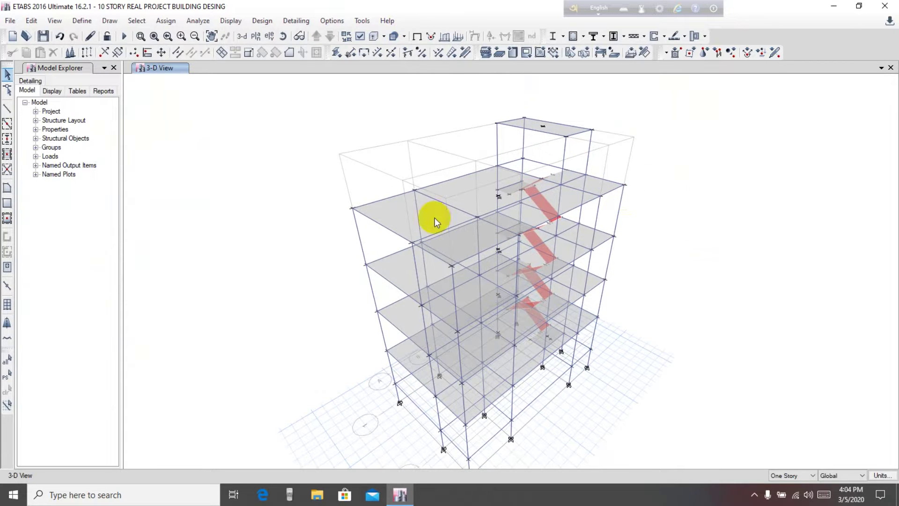
pyautogui.click(359, 38)
pyautogui.moveTo(371, 44); pyautogui.dragTo(325, 36)
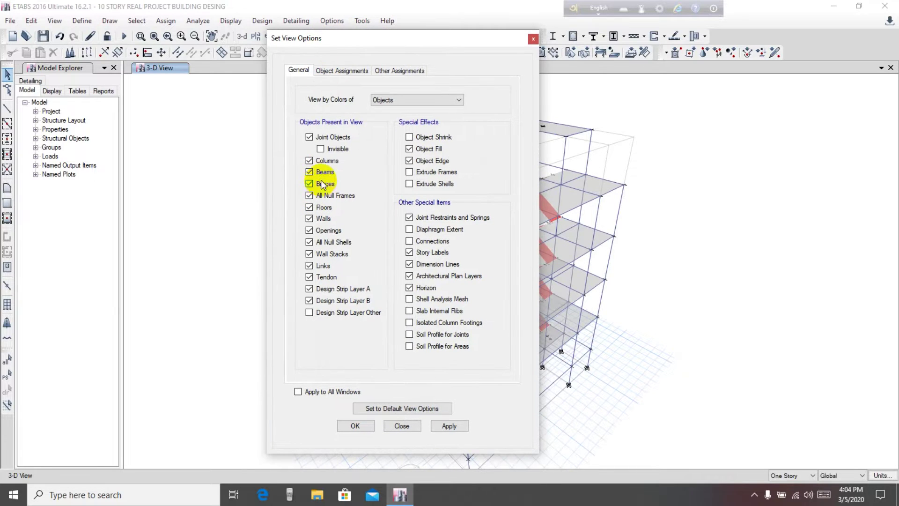
pyautogui.click(309, 207)
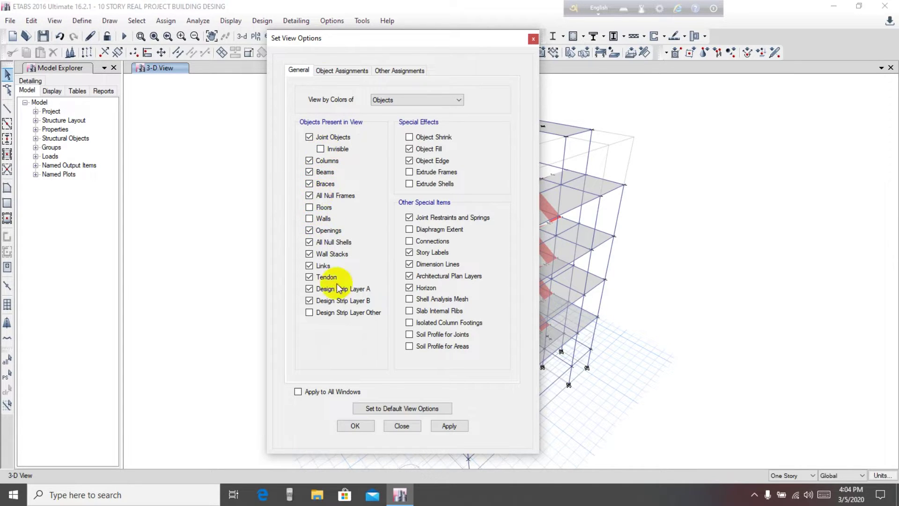
pyautogui.click(446, 425)
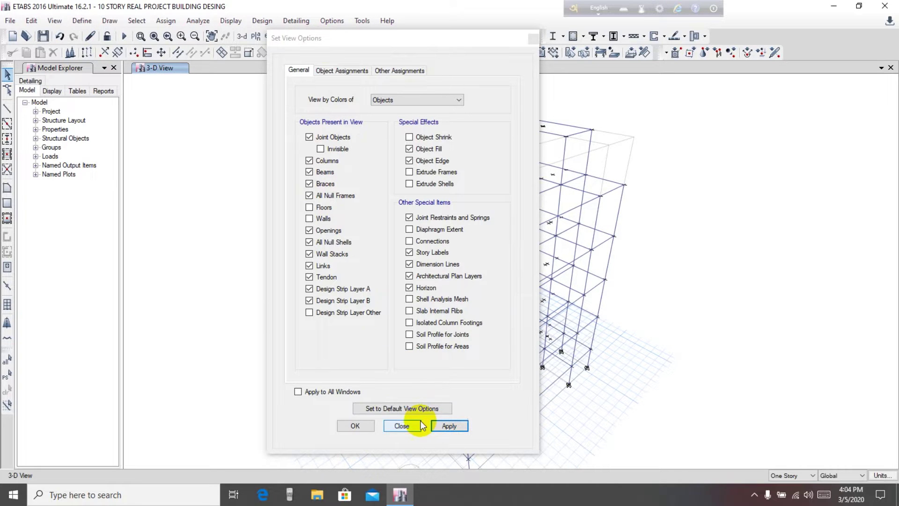
pyautogui.click(357, 425)
pyautogui.keyDown('shift'); pyautogui.moveTo(807, 301); pyautogui.dragTo(772, 312, button='middle'); pyautogui.keyUp('shift')
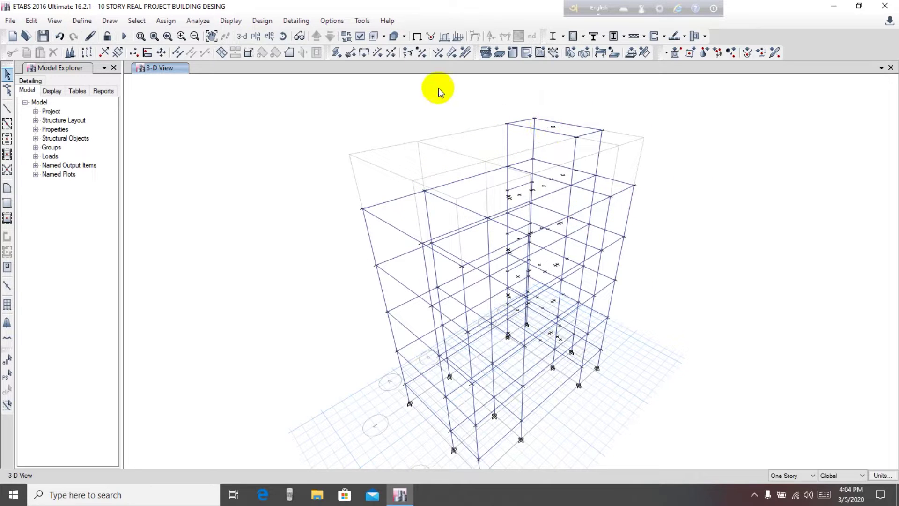
pyautogui.click(373, 36)
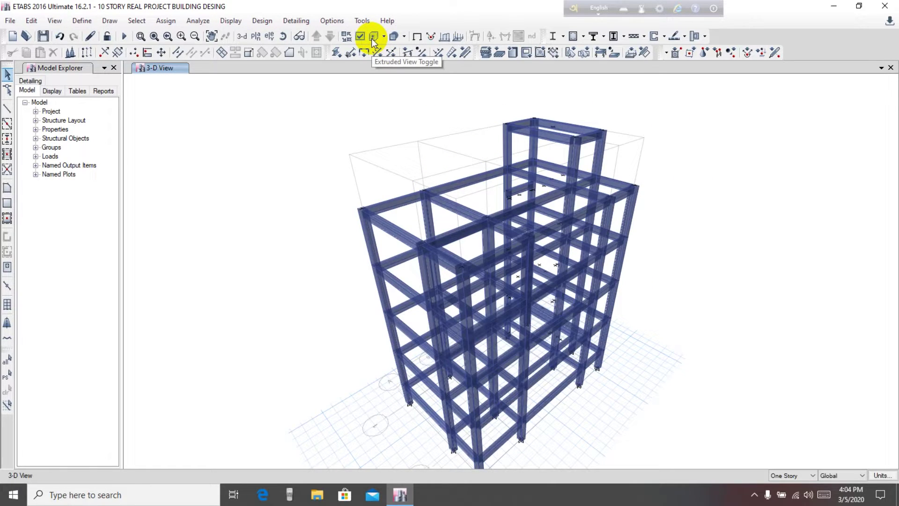
pyautogui.click(370, 36)
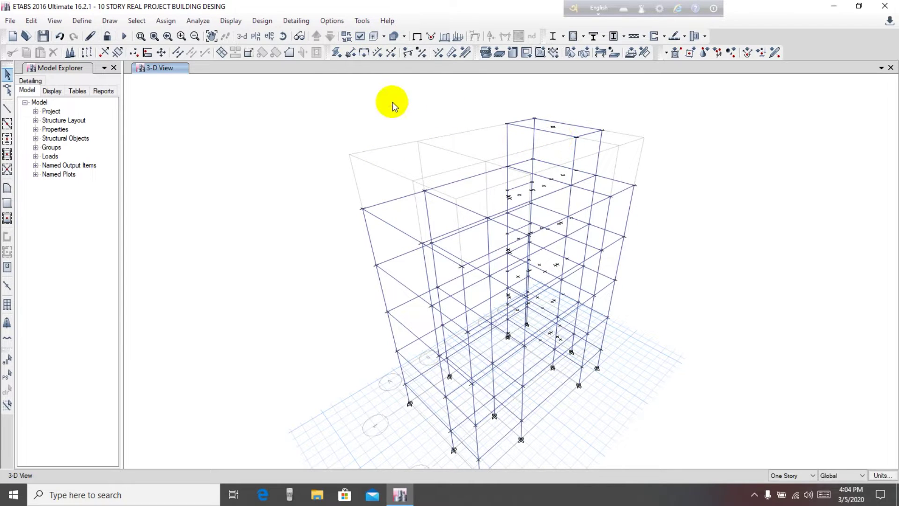
pyautogui.click(331, 21)
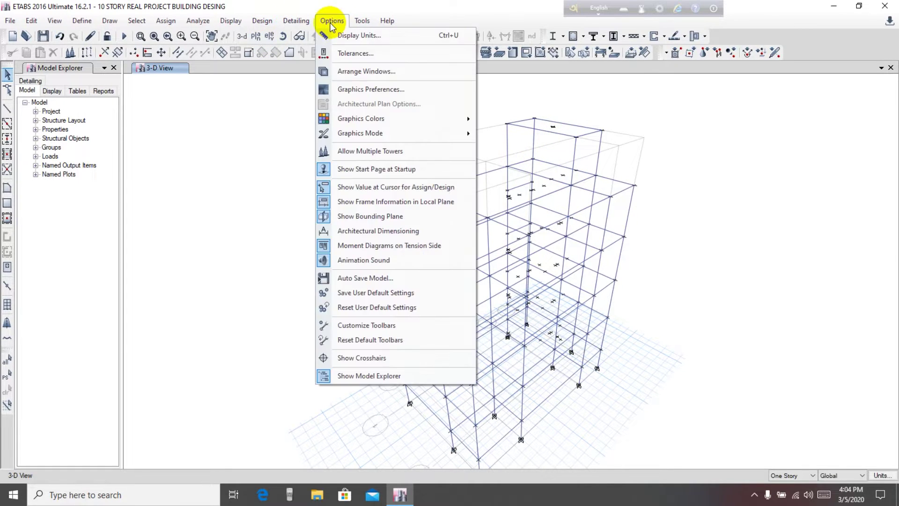
pyautogui.click(460, 149)
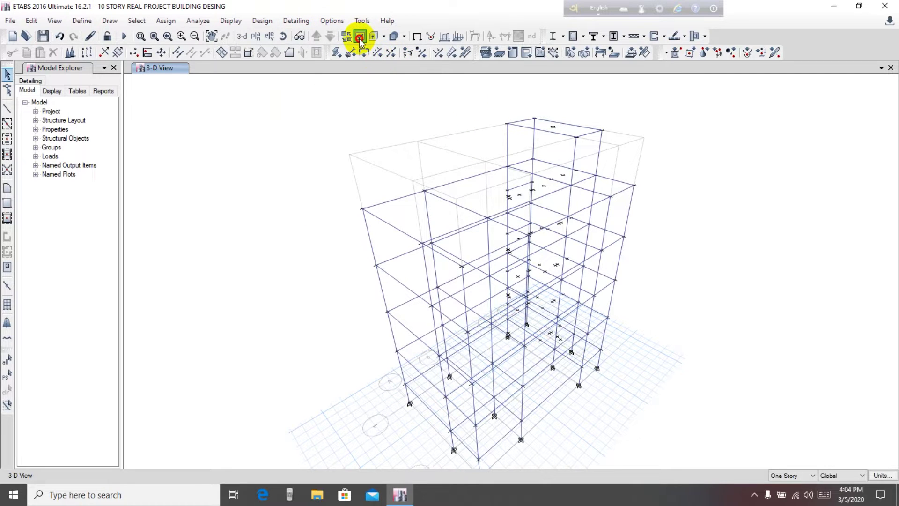
# Step: Label all beams and columns with their frame section names, e.g. B10X15 and C12X15
pyautogui.click(359, 41)
pyautogui.moveTo(401, 34); pyautogui.dragTo(351, 29)
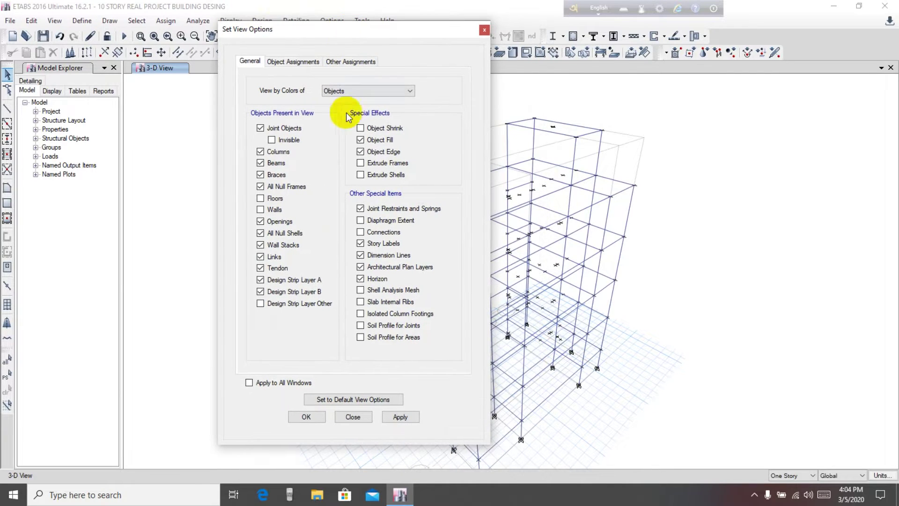
pyautogui.click(298, 66)
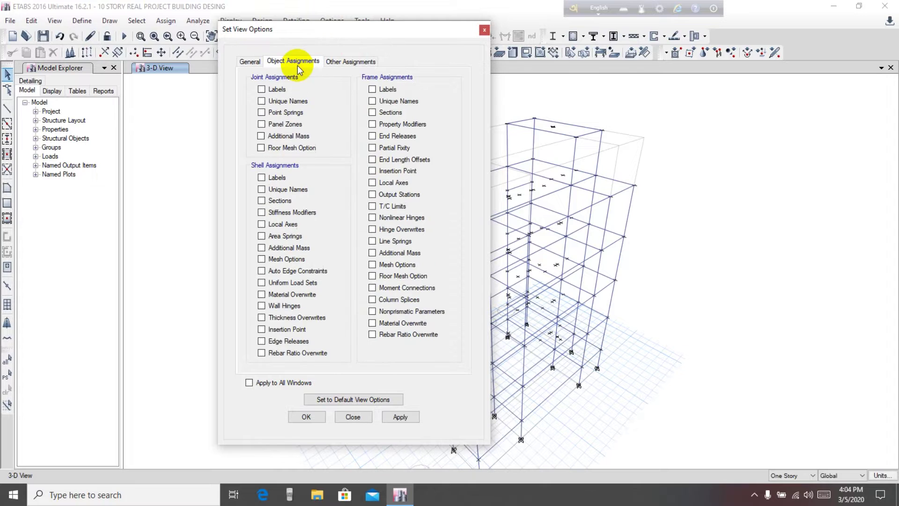
pyautogui.click(373, 113)
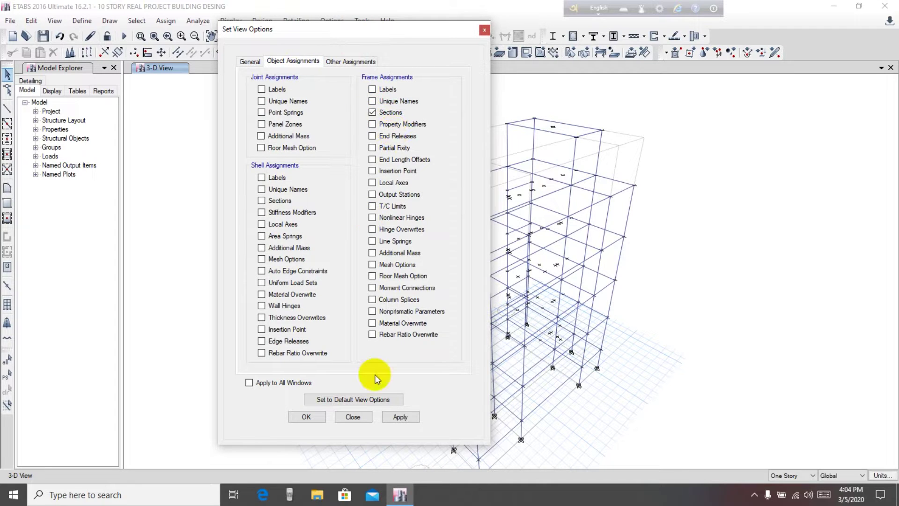
pyautogui.click(401, 417)
pyautogui.click(308, 416)
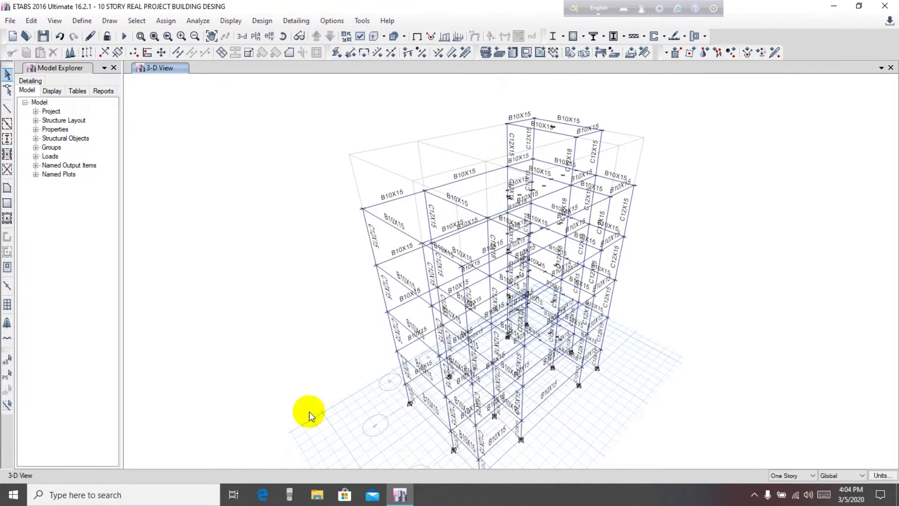
pyautogui.scroll(5, 400, 217)
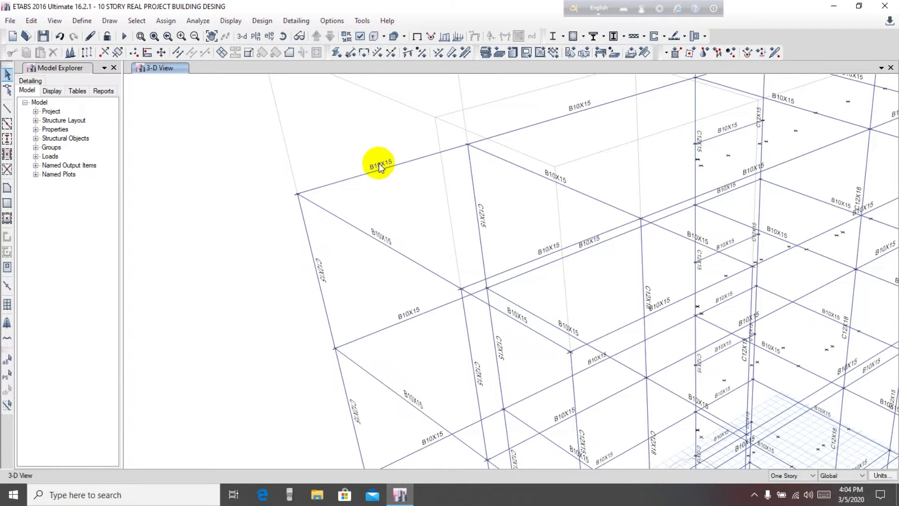
pyautogui.scroll(-1, 421, 340)
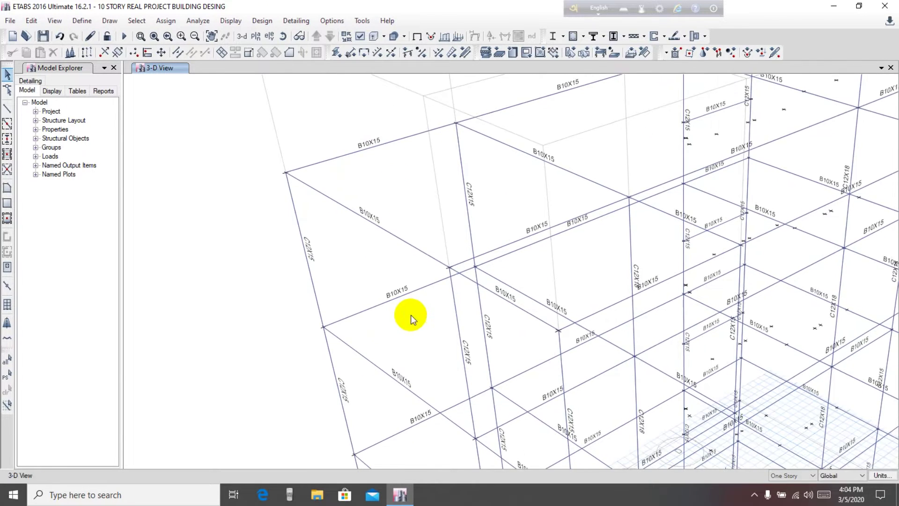
pyautogui.scroll(-3, 411, 315)
pyautogui.scroll(-1, 397, 325)
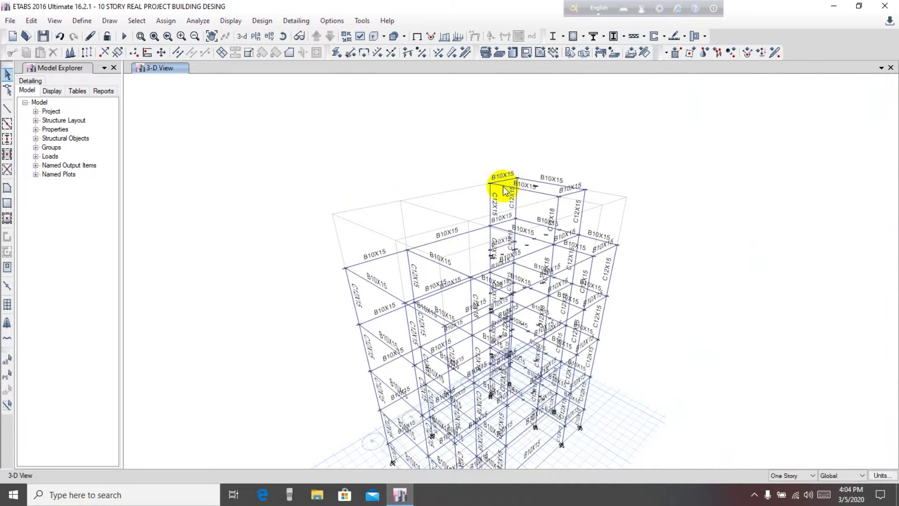
pyautogui.scroll(3, 495, 207)
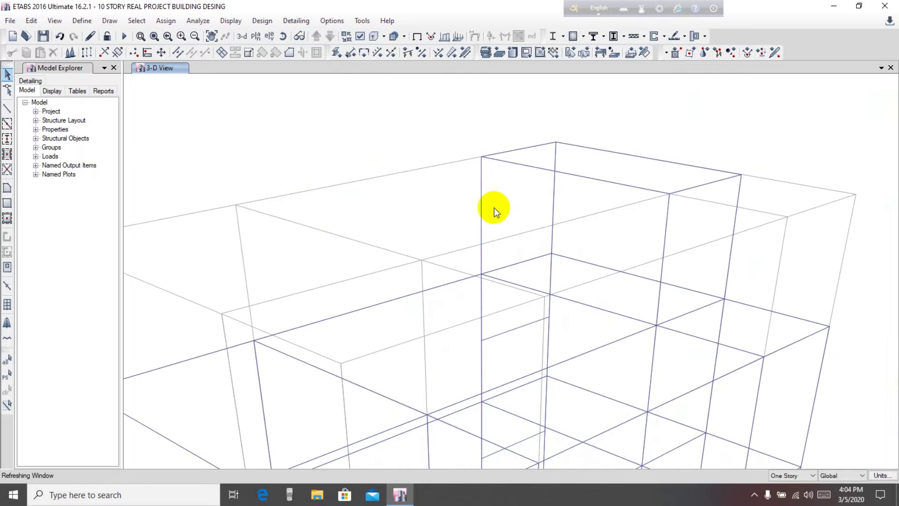
pyautogui.scroll(-2, 498, 241)
pyautogui.scroll(-3, 525, 197)
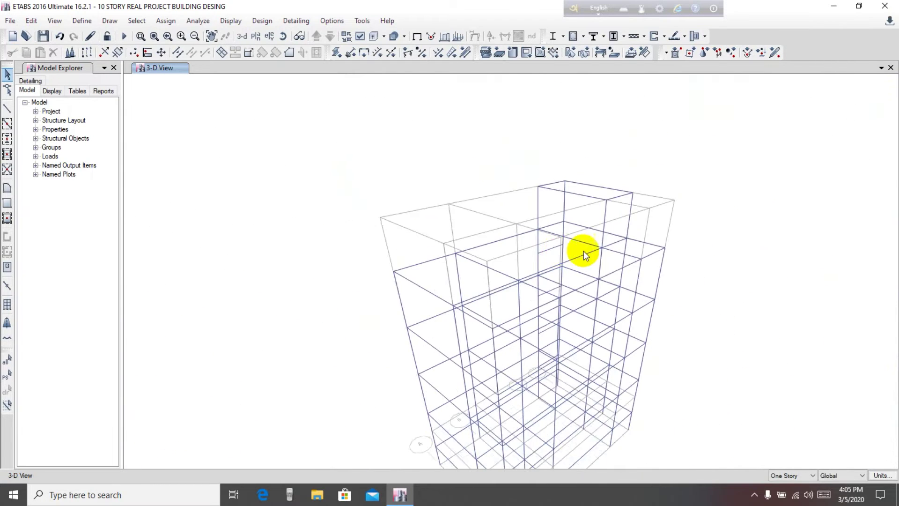
pyautogui.moveTo(581, 251)
pyautogui.mouseDown(button='middle')
pyautogui.moveTo(715, 258)
pyautogui.moveTo(688, 206)
pyautogui.mouseUp(button='middle')
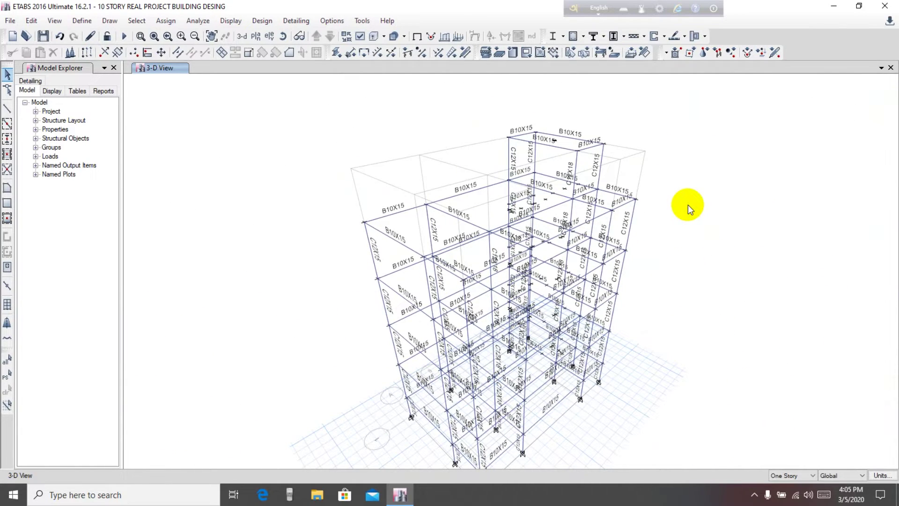
pyautogui.moveTo(687, 204); pyautogui.dragTo(692, 194, button='middle')
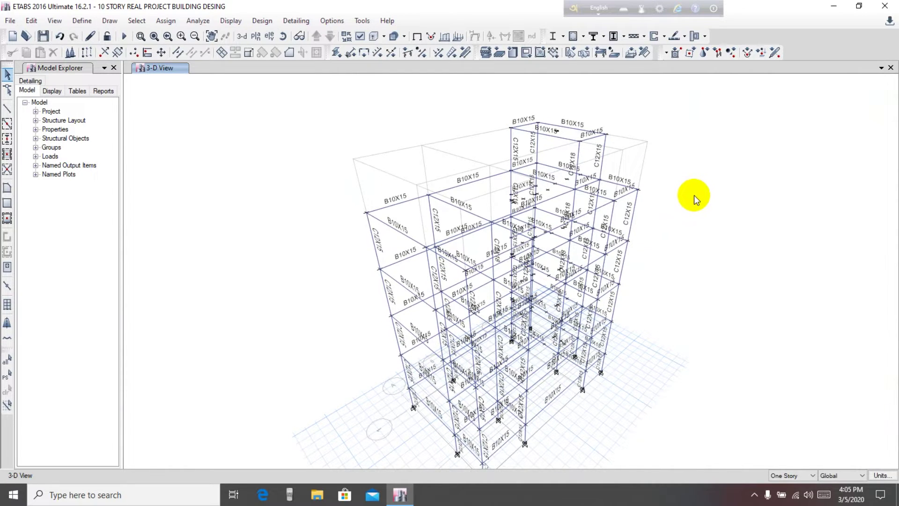
pyautogui.moveTo(695, 194); pyautogui.dragTo(699, 183, button='middle')
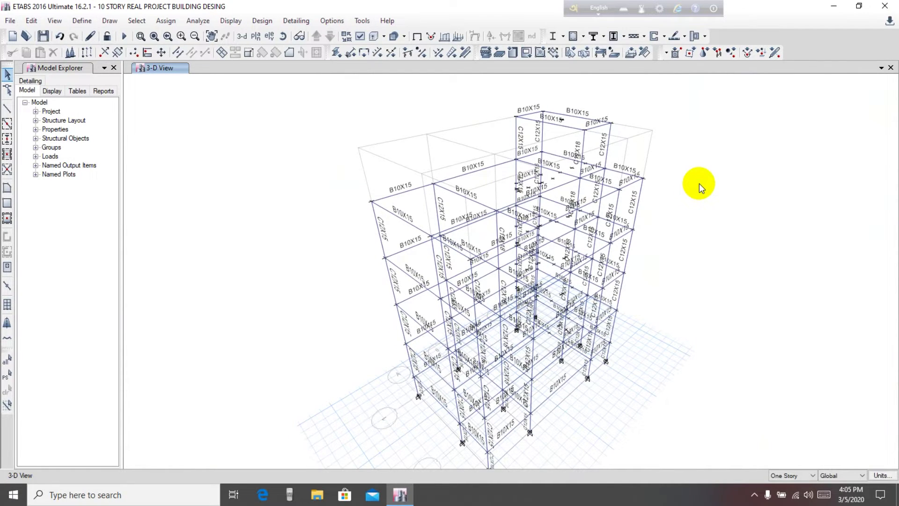
pyautogui.moveTo(699, 184); pyautogui.dragTo(696, 178, button='middle')
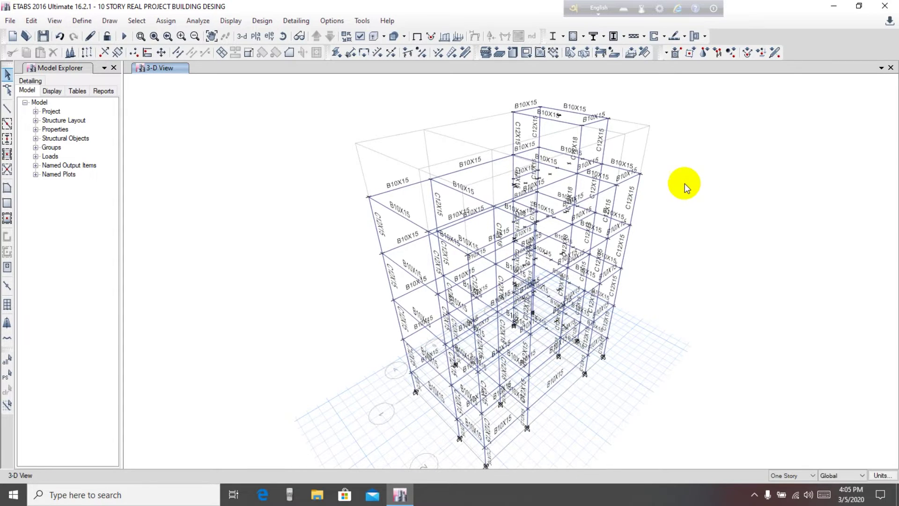
pyautogui.click(582, 39)
pyautogui.click(583, 39)
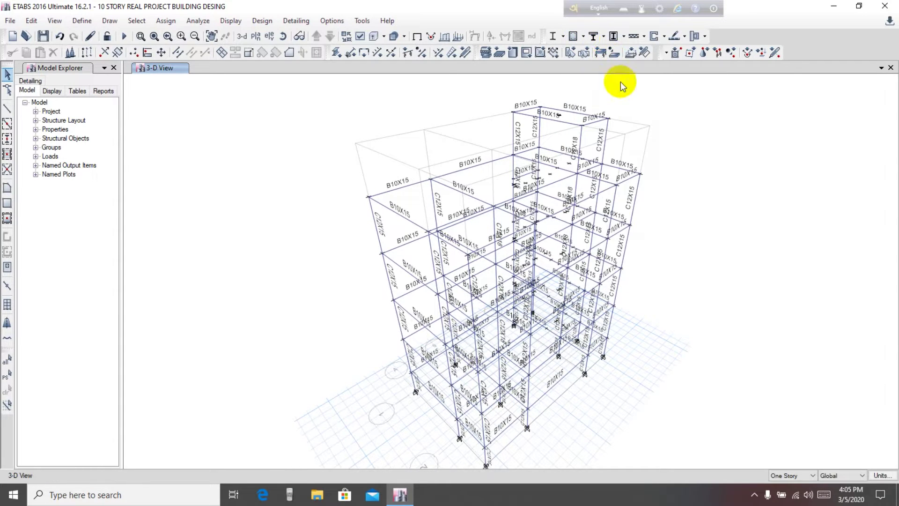
pyautogui.click(583, 39)
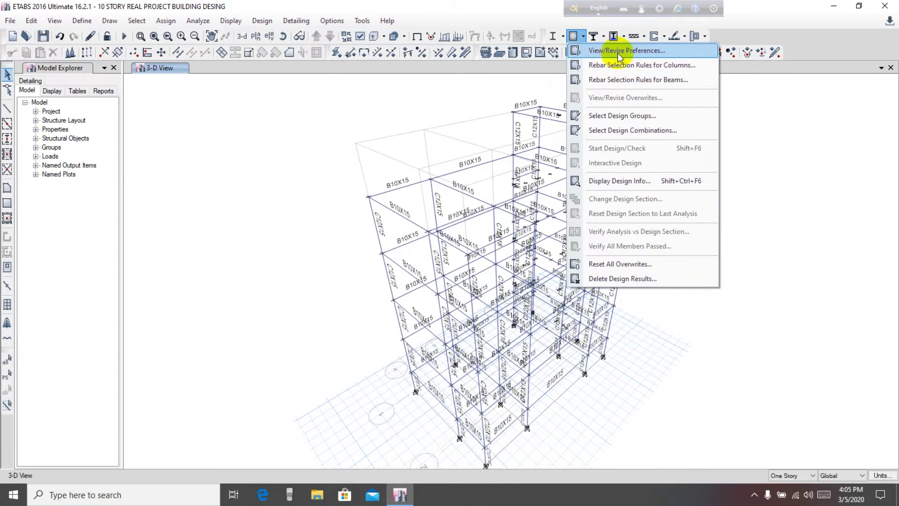
pyautogui.click(617, 52)
pyautogui.moveTo(487, 74); pyautogui.dragTo(360, 83)
pyautogui.click(372, 131)
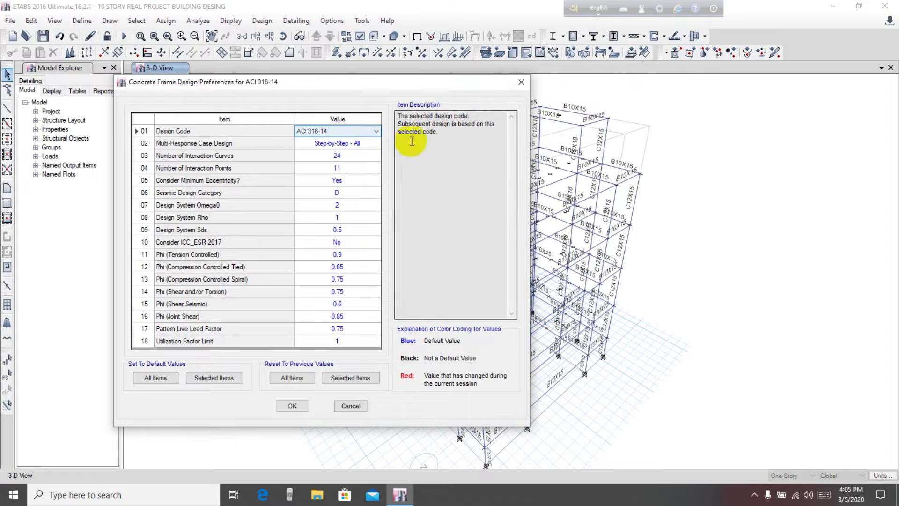
pyautogui.moveTo(422, 133); pyautogui.dragTo(431, 132)
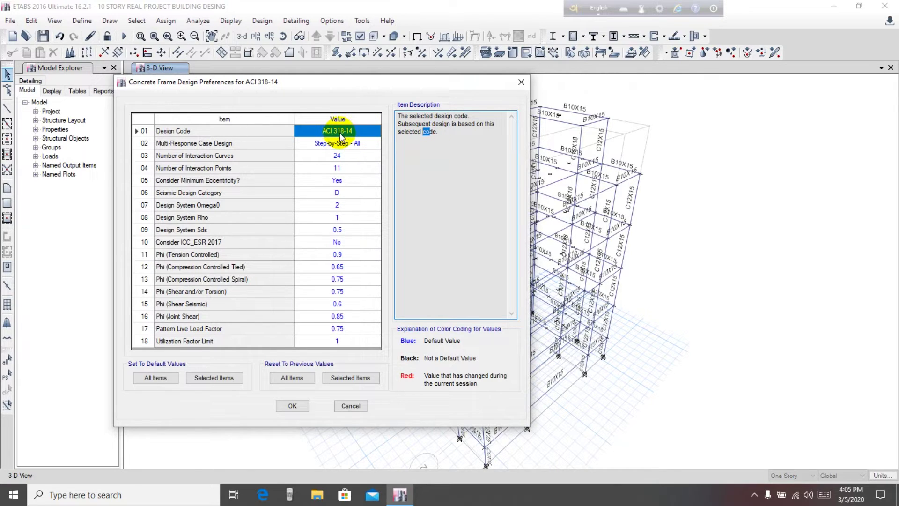
pyautogui.click(369, 130)
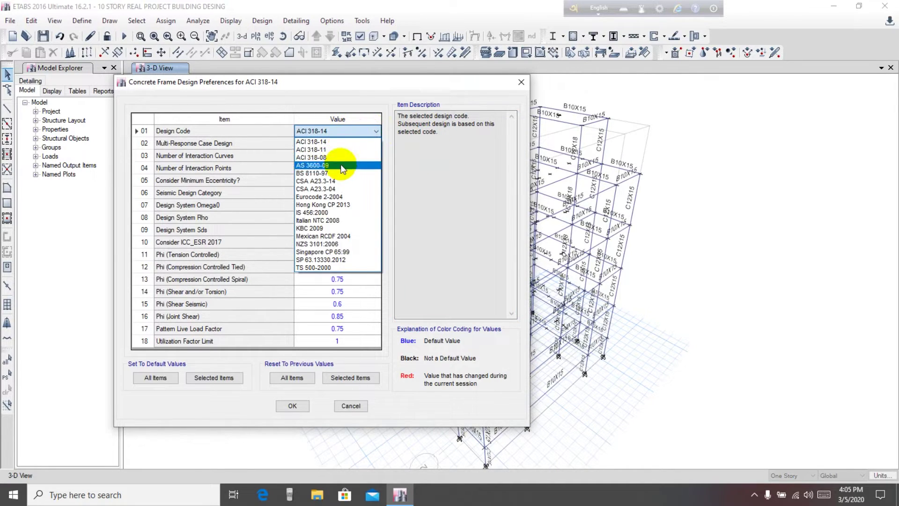
pyautogui.click(329, 144)
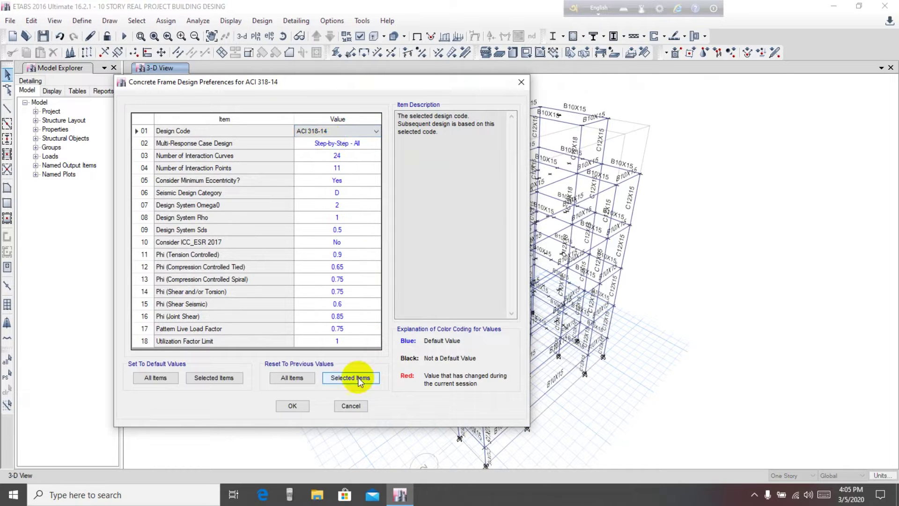
pyautogui.click(293, 406)
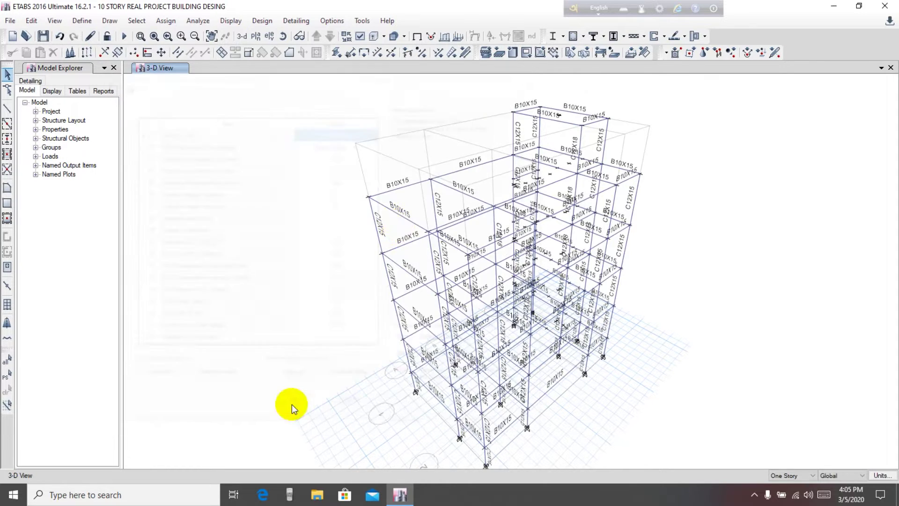
# Step: Open the column rebar selection rules and review the 2 to 18 in tie spacing limits
pyautogui.click(584, 37)
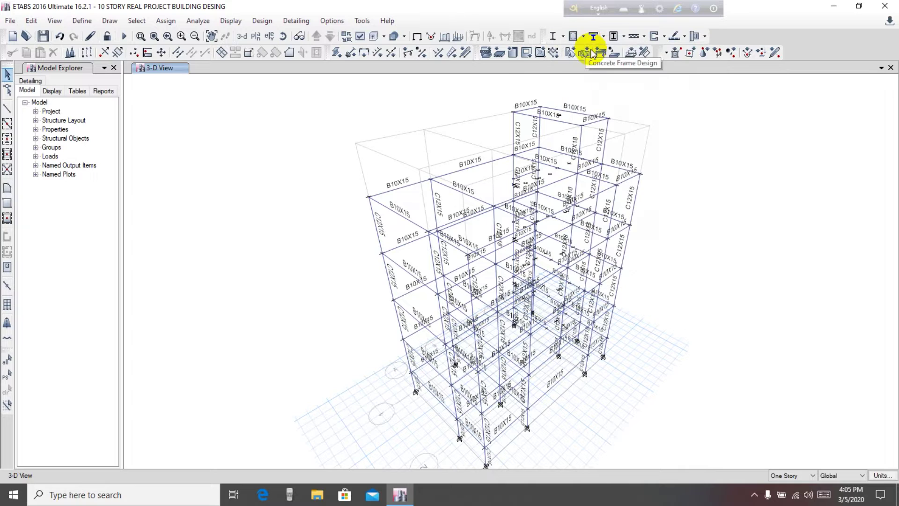
pyautogui.click(583, 38)
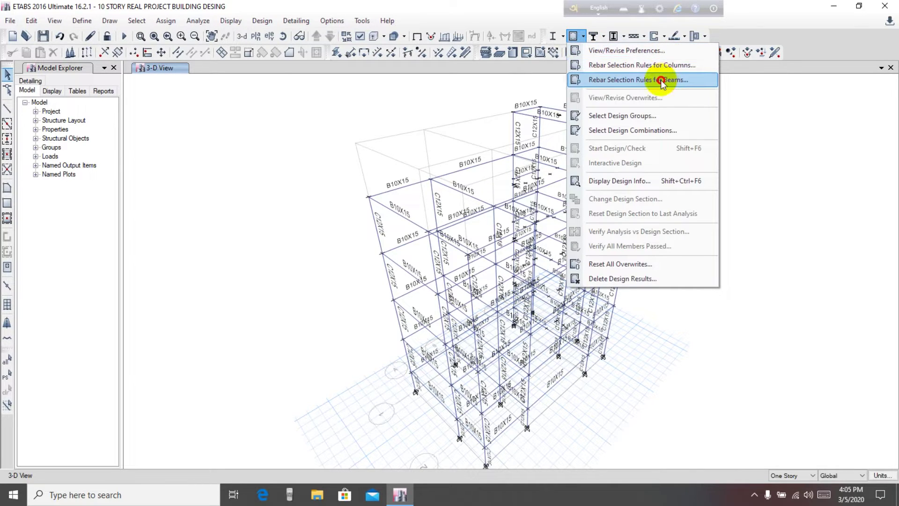
pyautogui.click(647, 67)
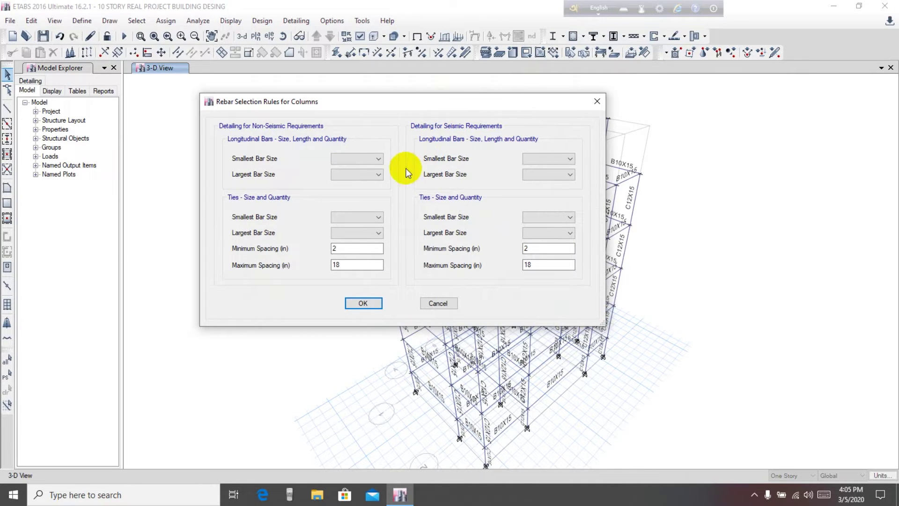
pyautogui.click(378, 251)
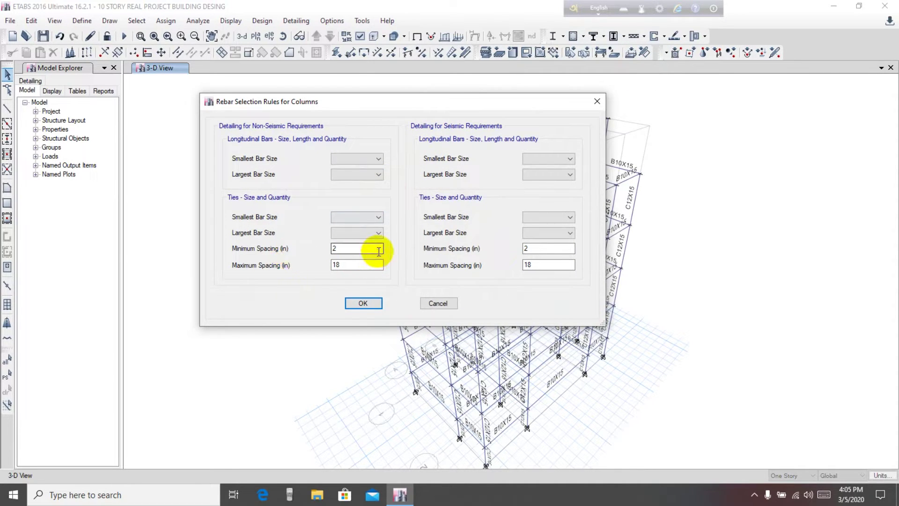
pyautogui.moveTo(405, 104)
pyautogui.mouseDown()
pyautogui.moveTo(401, 85)
pyautogui.moveTo(357, 86)
pyautogui.mouseUp()
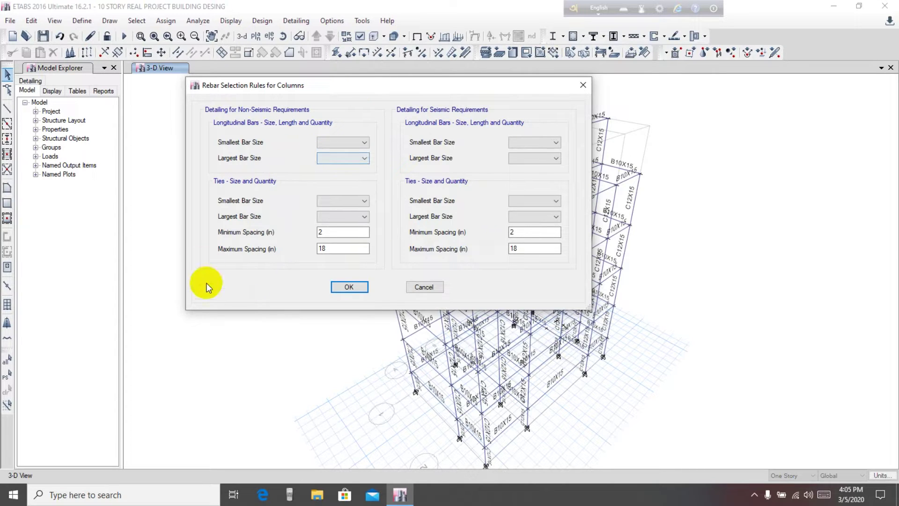
pyautogui.click(335, 232)
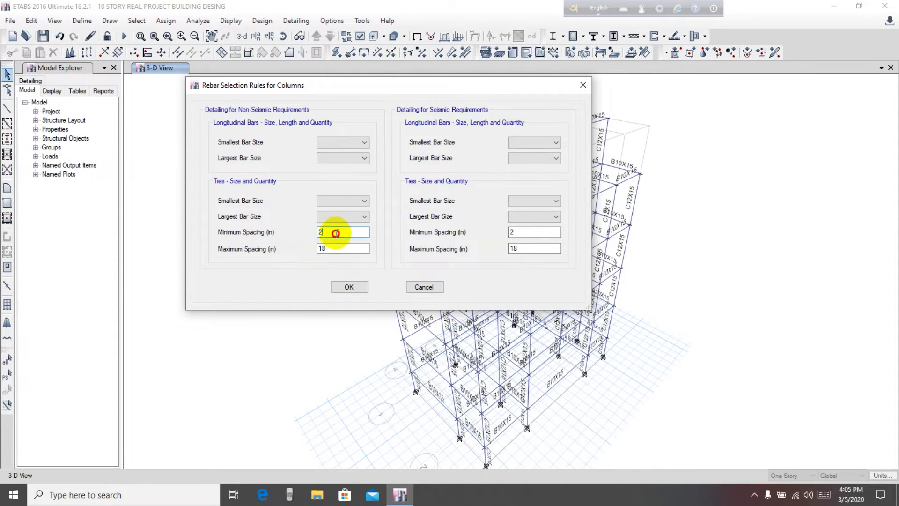
pyautogui.click(336, 247)
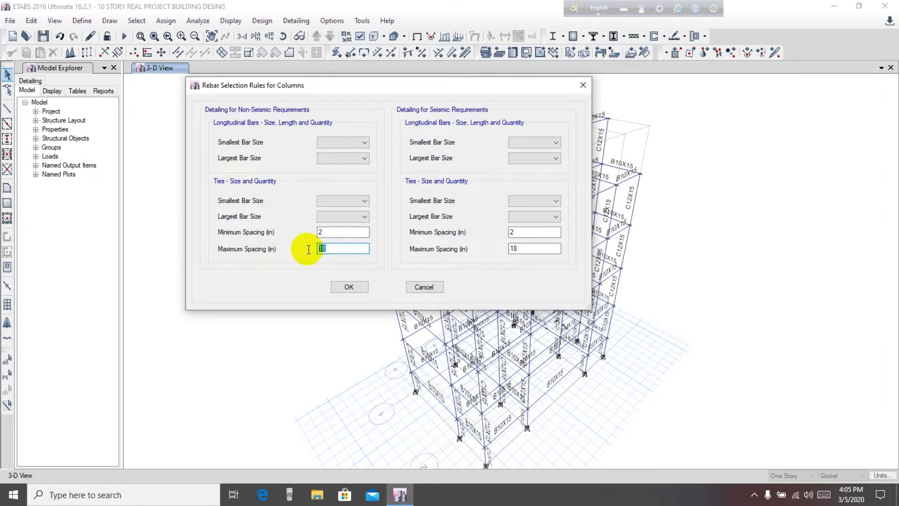
pyautogui.doubleClick(525, 232)
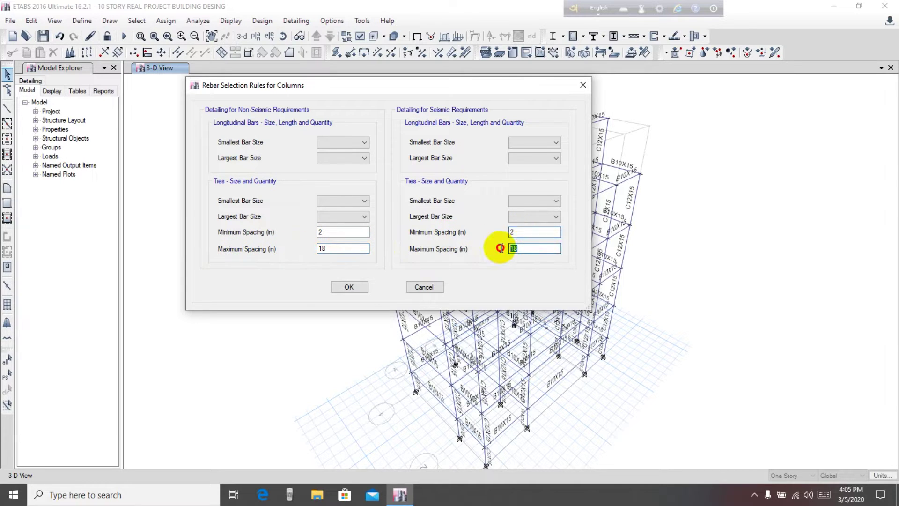
pyautogui.doubleClick(513, 249)
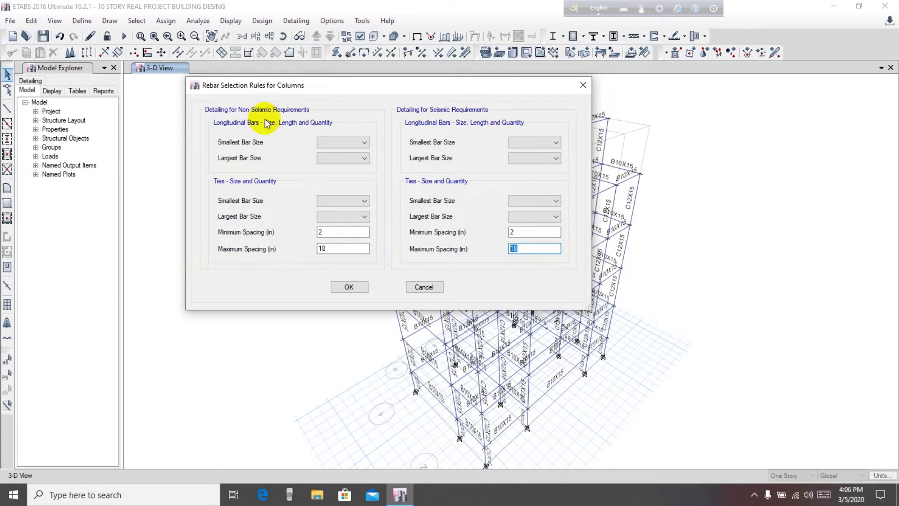
# Step: Browse the seismic smallest longitudinal bar size list without choosing a size
pyautogui.click(512, 140)
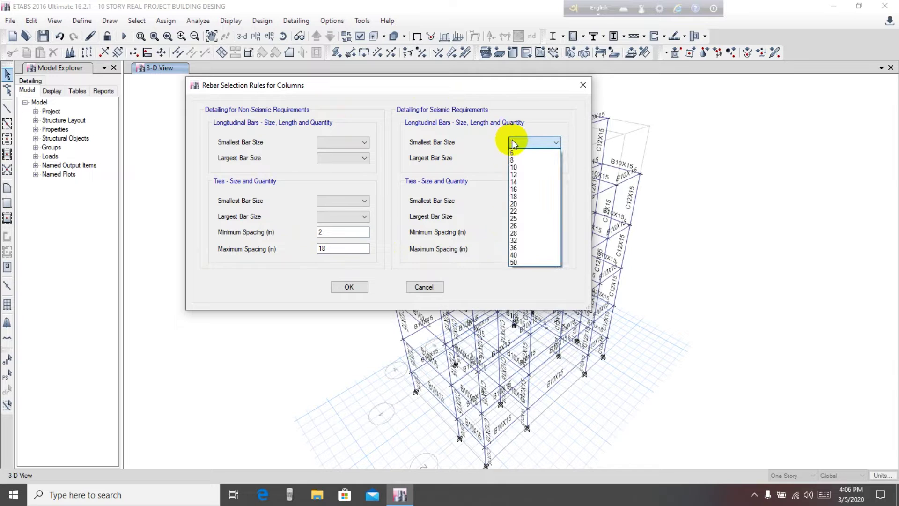
pyautogui.click(449, 102)
pyautogui.moveTo(442, 83); pyautogui.dragTo(446, 81)
pyautogui.click(531, 140)
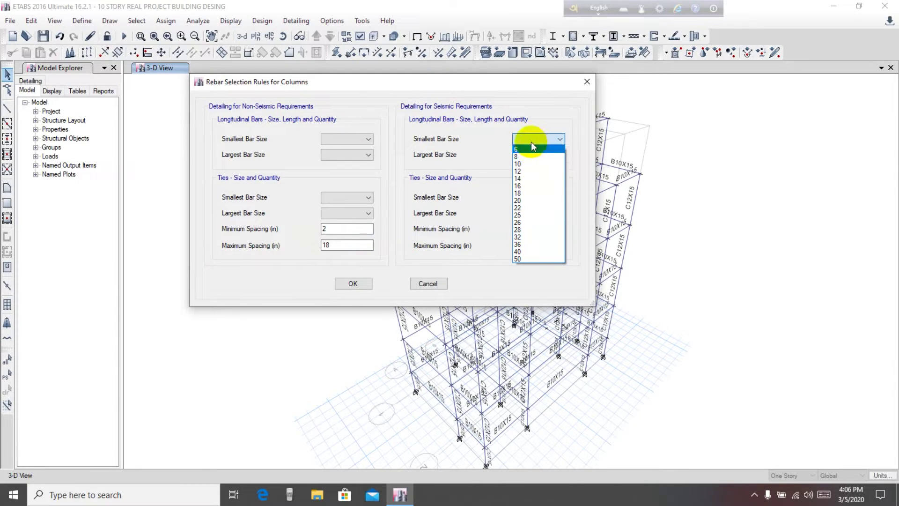
pyautogui.click(436, 139)
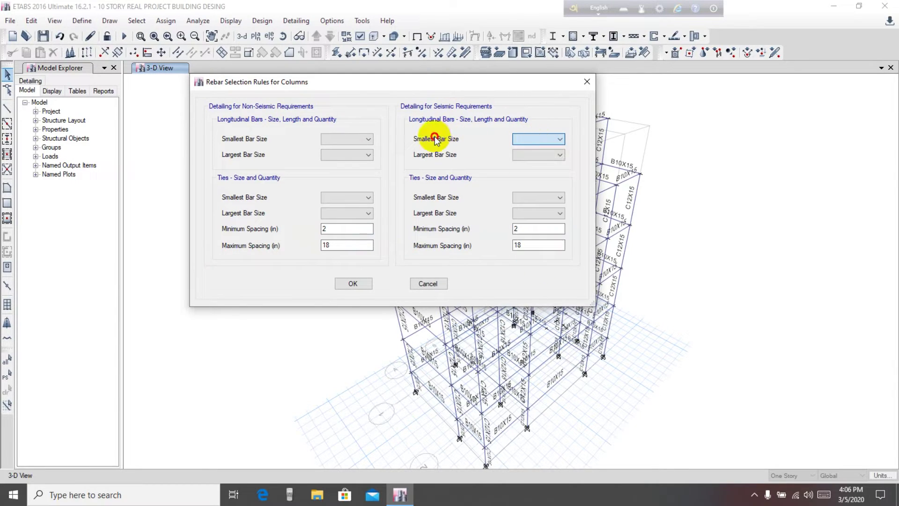
pyautogui.click(542, 140)
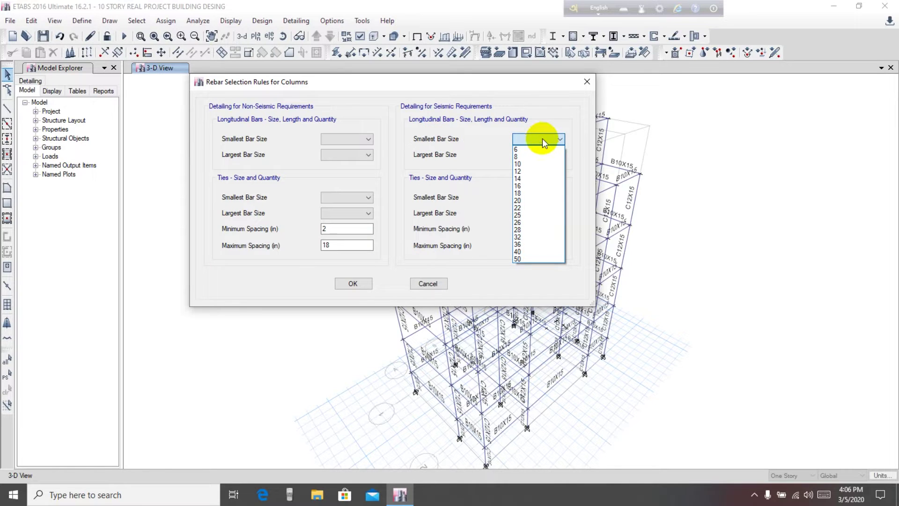
pyautogui.click(437, 126)
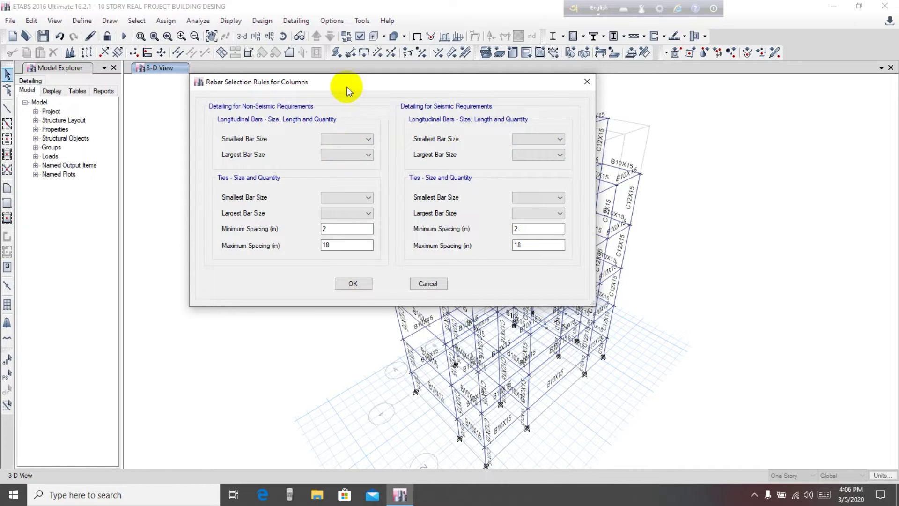
pyautogui.moveTo(347, 87); pyautogui.dragTo(351, 79)
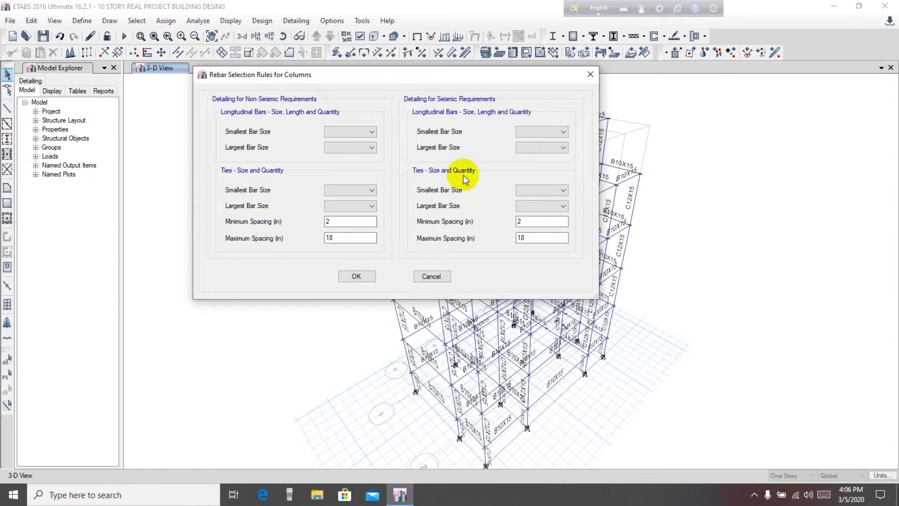
pyautogui.moveTo(446, 82); pyautogui.dragTo(441, 84)
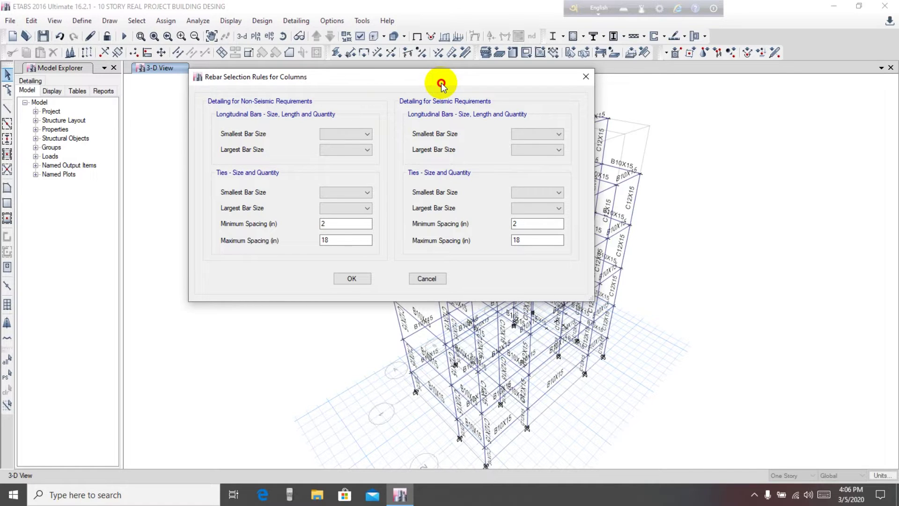
pyautogui.moveTo(441, 83); pyautogui.dragTo(436, 83)
# Step: Check the seismic largest and non-seismic smallest bar sizes, leave them blank, and accept
pyautogui.click(534, 133)
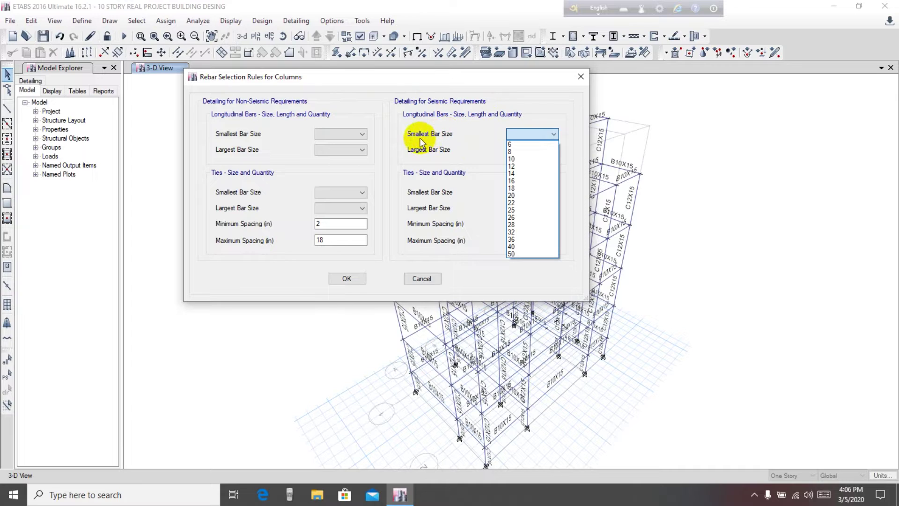
pyautogui.click(475, 181)
pyautogui.click(530, 149)
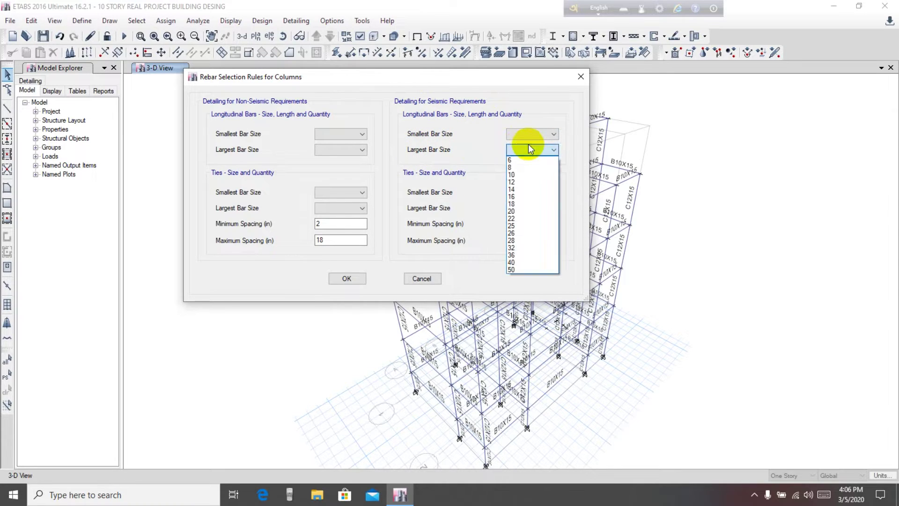
pyautogui.click(464, 152)
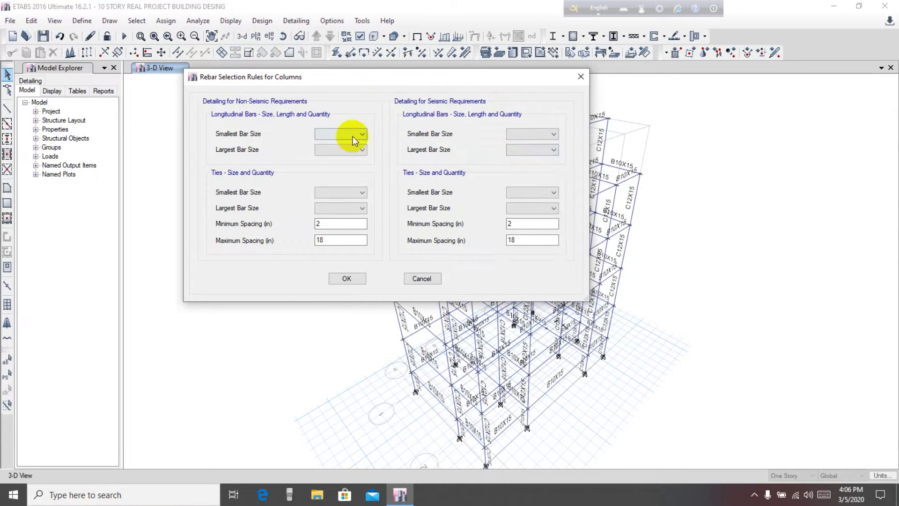
pyautogui.click(353, 138)
pyautogui.click(458, 118)
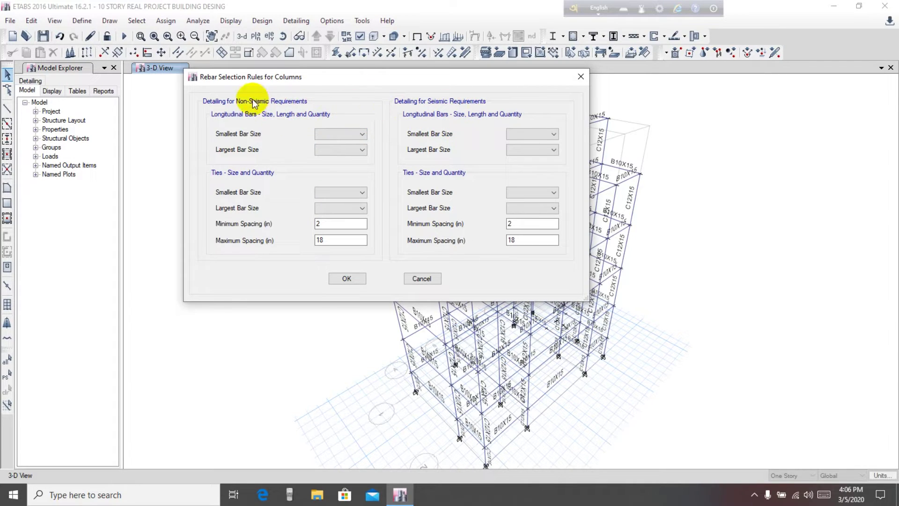
pyautogui.click(346, 279)
# Step: Review beam rebar rules (size 6 bars, at least 2 bars, 3–24 in stirrups) and accept
pyautogui.click(582, 36)
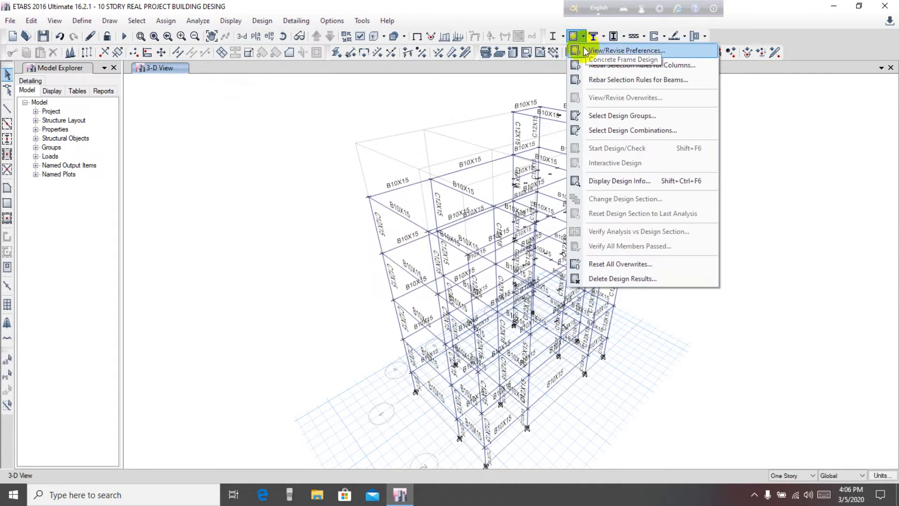
pyautogui.click(602, 80)
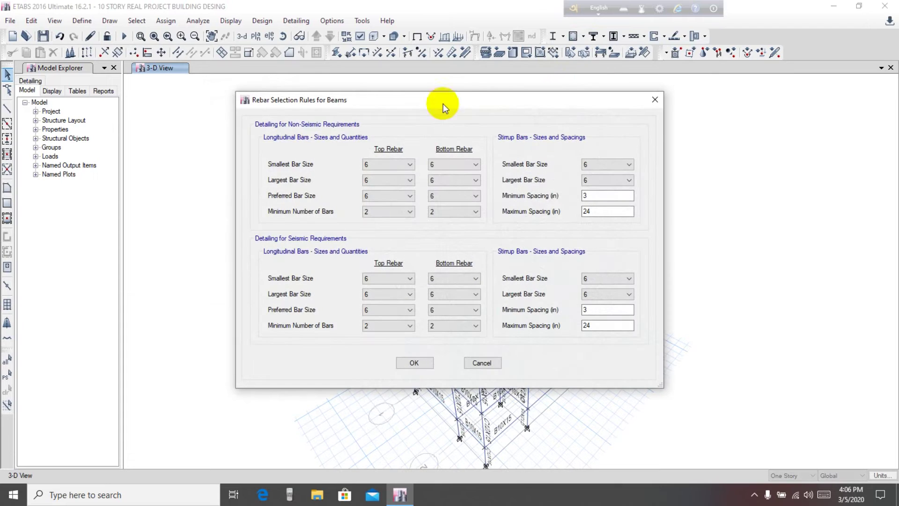
pyautogui.moveTo(430, 107); pyautogui.dragTo(321, 85)
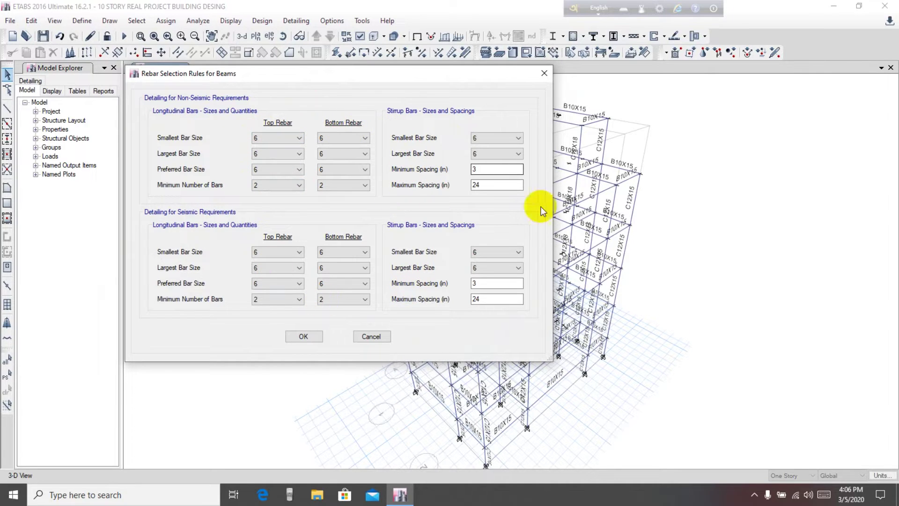
pyautogui.moveTo(421, 71); pyautogui.dragTo(416, 57)
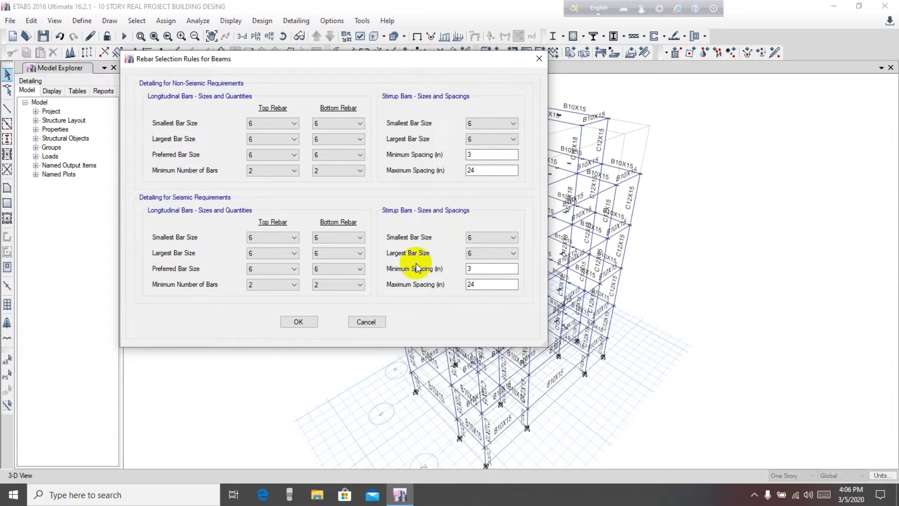
pyautogui.moveTo(401, 61); pyautogui.dragTo(395, 61)
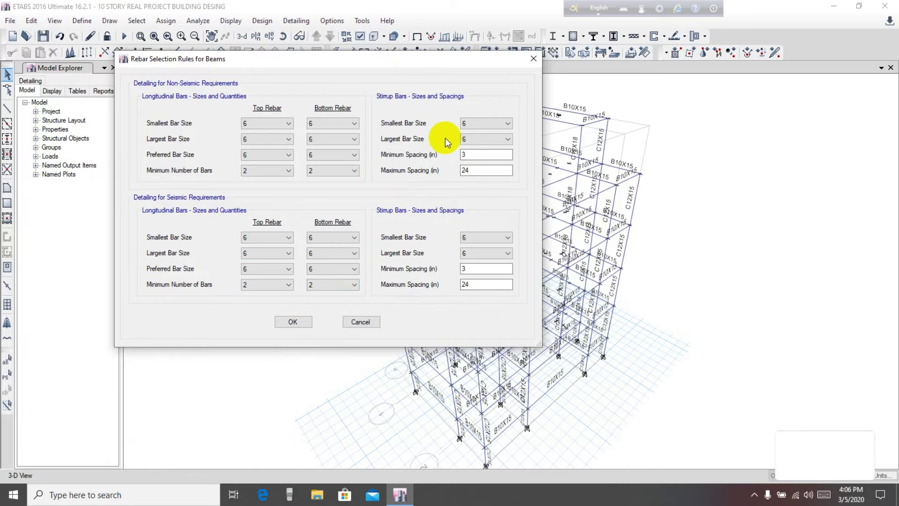
pyautogui.moveTo(398, 61); pyautogui.dragTo(406, 62)
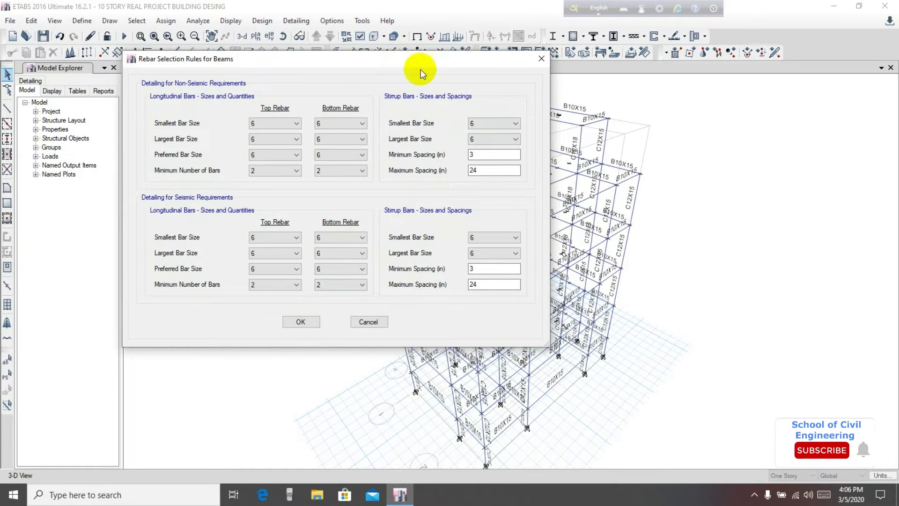
pyautogui.click(300, 321)
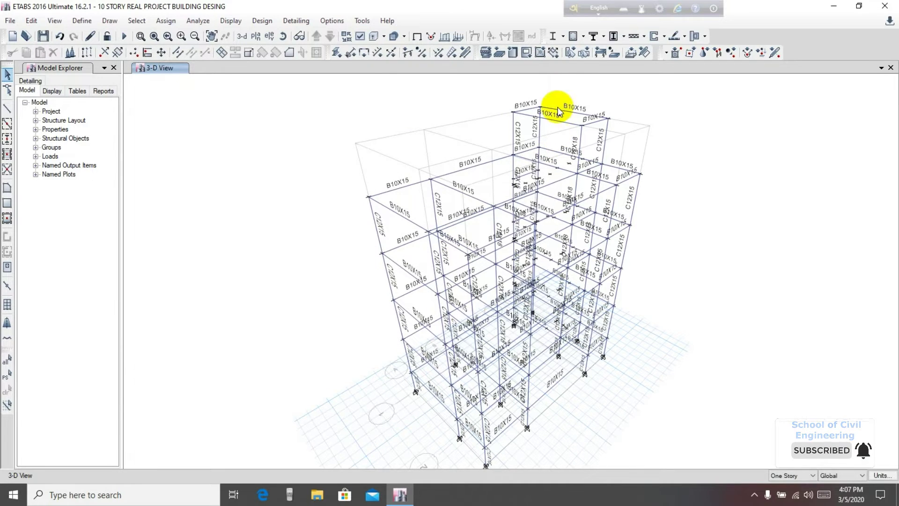
# Step: Browse the Design and Concrete Frame Design menus, select a roof beam, and run the analysis
pyautogui.click(583, 35)
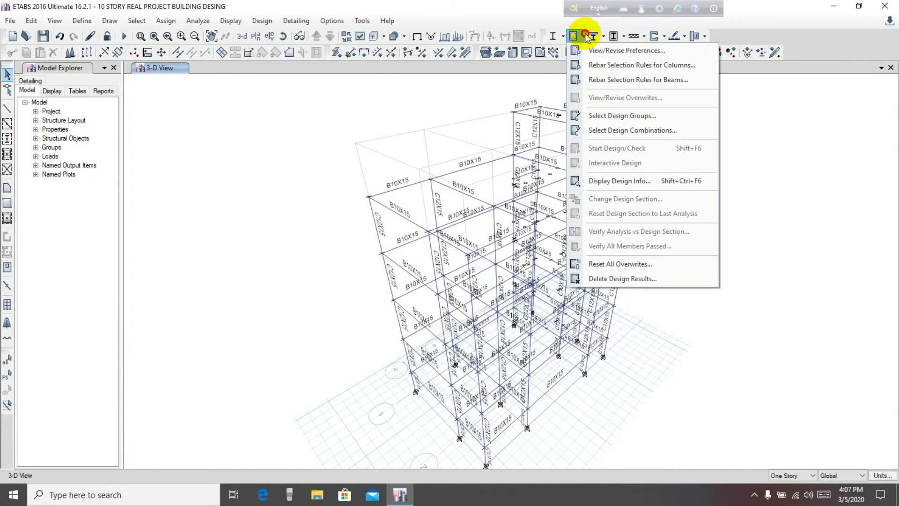
pyautogui.click(583, 36)
pyautogui.click(262, 21)
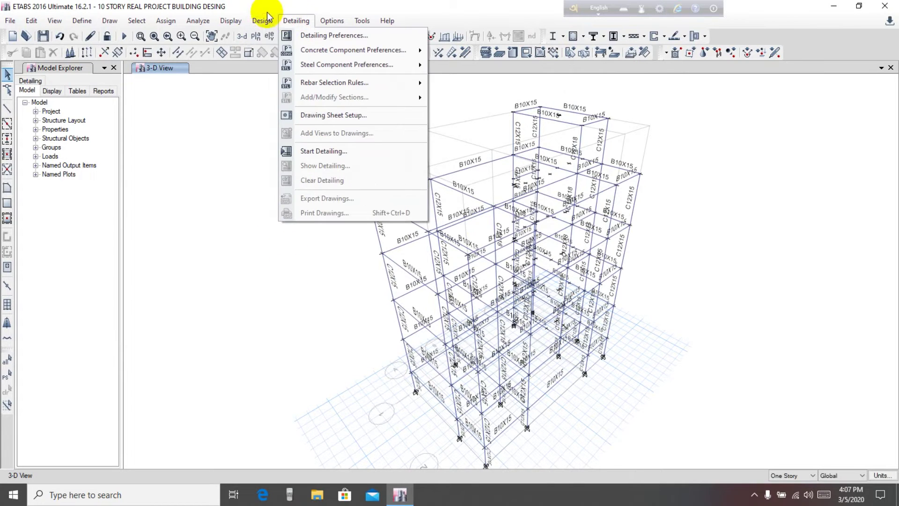
pyautogui.click(385, 21)
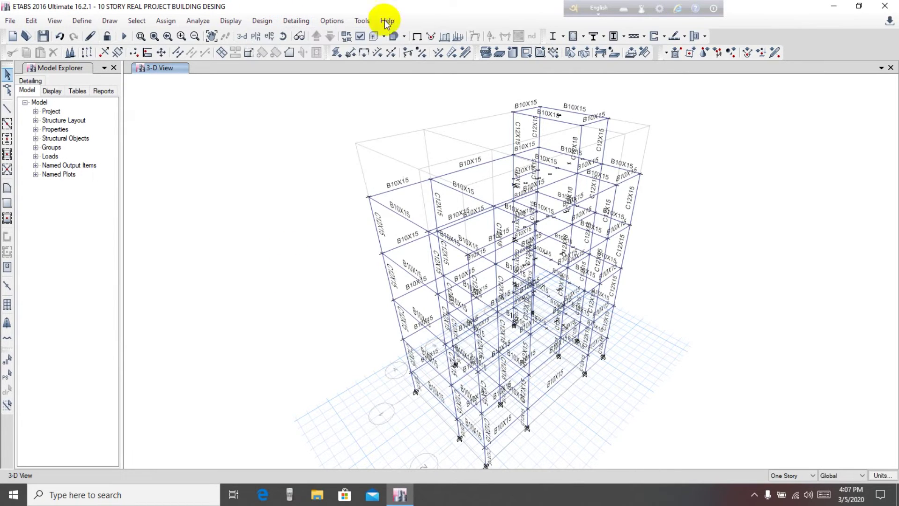
pyautogui.click(584, 36)
pyautogui.click(585, 40)
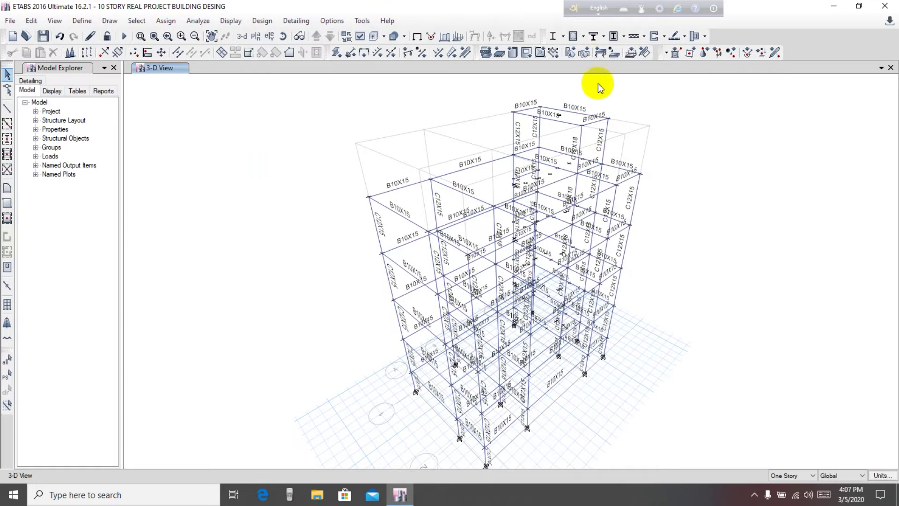
pyautogui.click(582, 36)
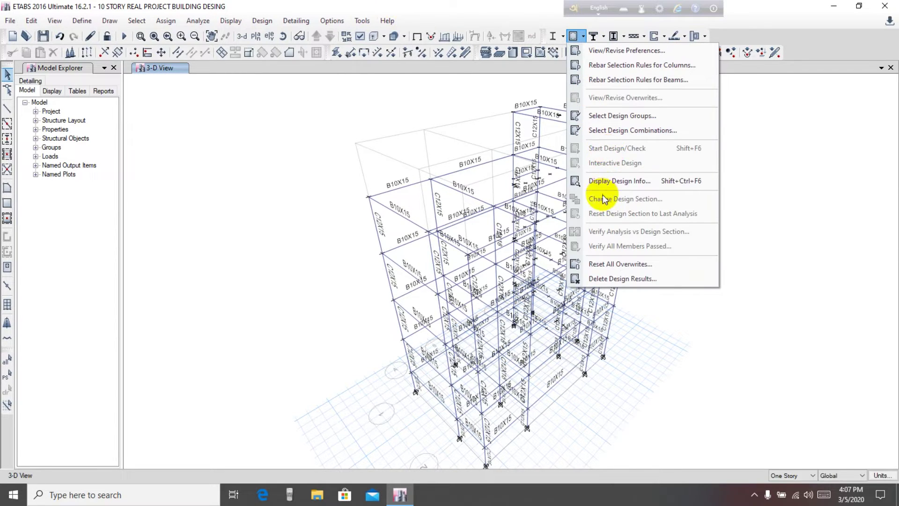
pyautogui.click(233, 134)
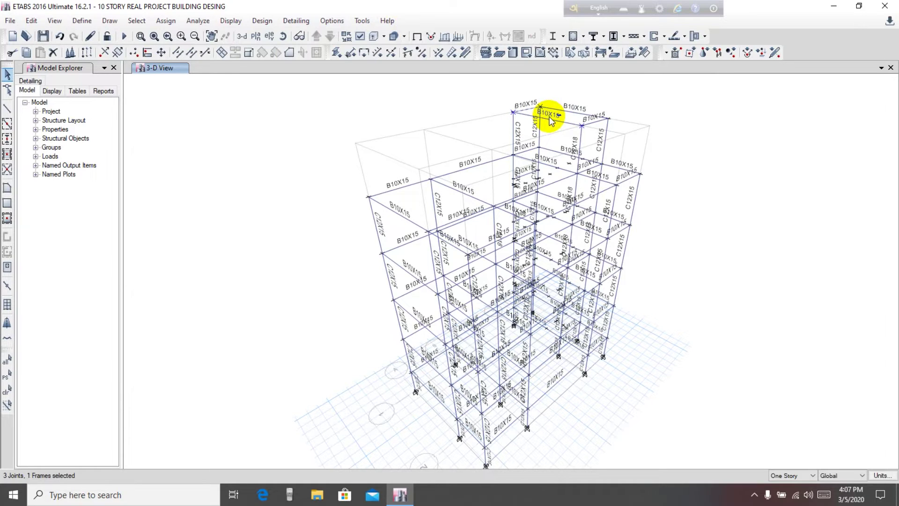
pyautogui.click(124, 36)
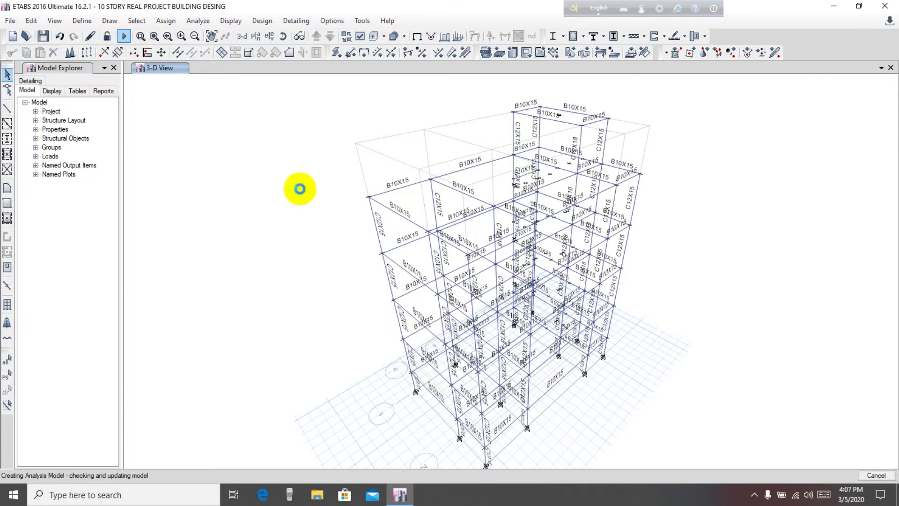
# Step: Dismiss the analysis warning and let the dead-load deflected shape appear
pyautogui.click(518, 283)
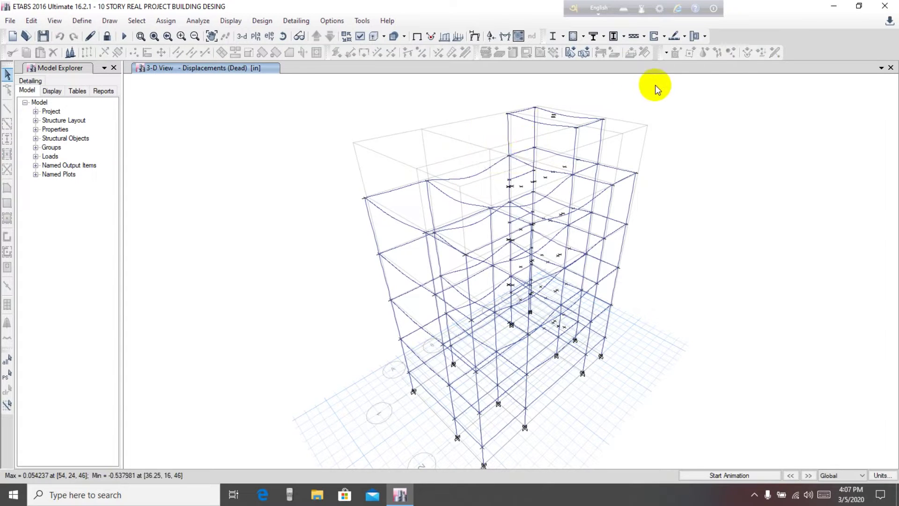
pyautogui.click(586, 41)
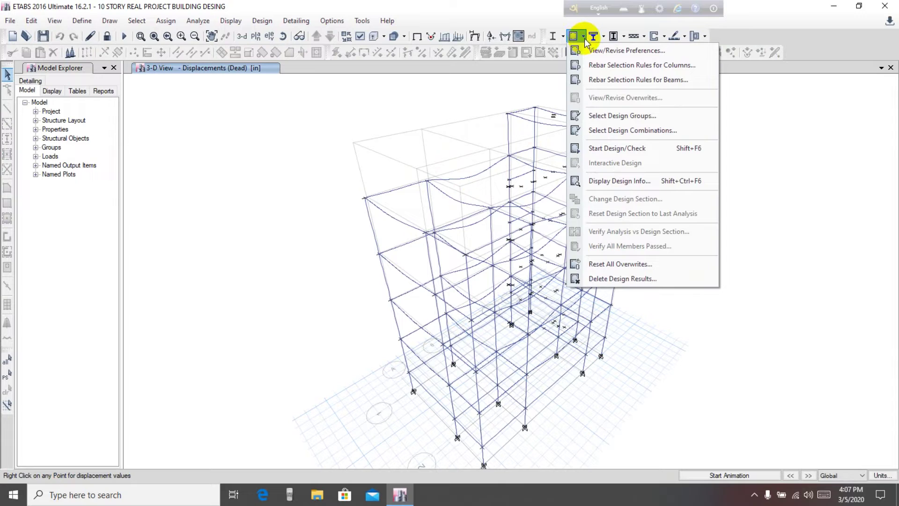
# Step: Run the ACI 318-14 concrete frame design check and reframe the reinforcing results
pyautogui.click(626, 150)
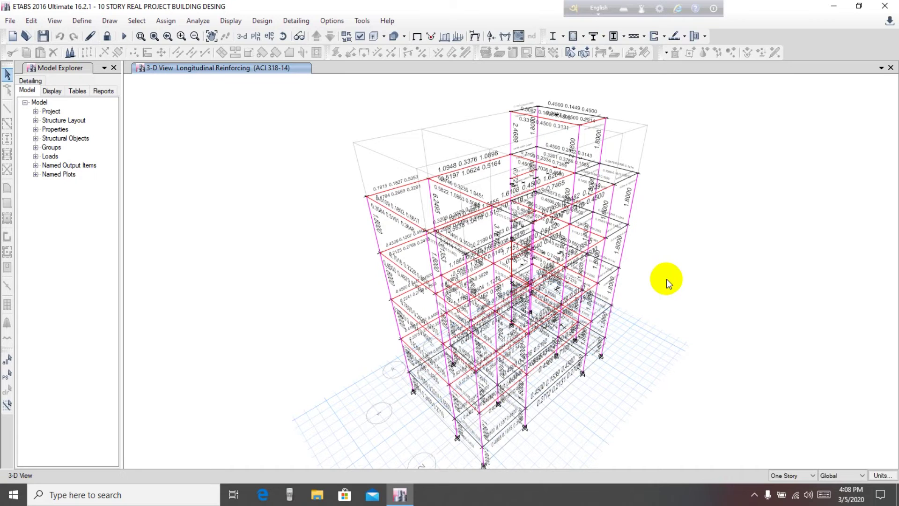
pyautogui.moveTo(667, 279); pyautogui.dragTo(660, 275, button='middle')
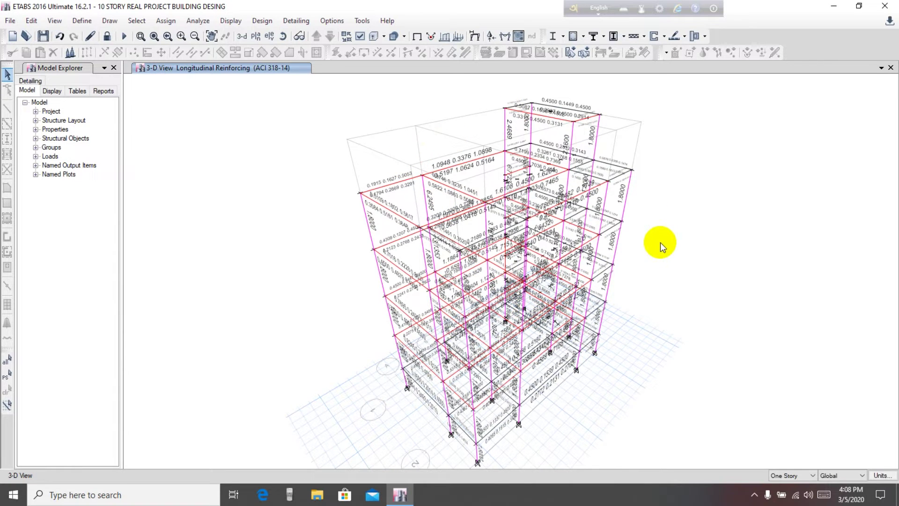
pyautogui.moveTo(663, 245); pyautogui.dragTo(662, 231, button='middle')
pyautogui.moveTo(720, 190); pyautogui.dragTo(722, 202, button='middle')
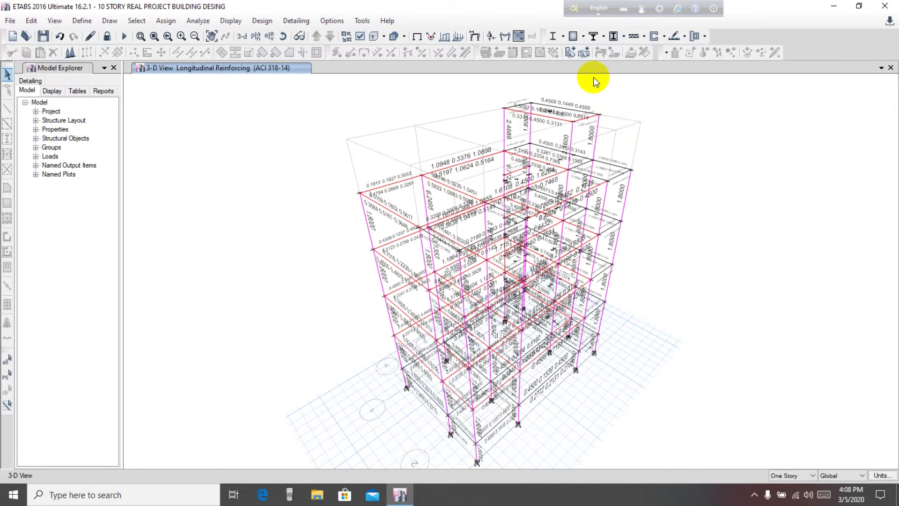
pyautogui.click(585, 36)
pyautogui.click(586, 36)
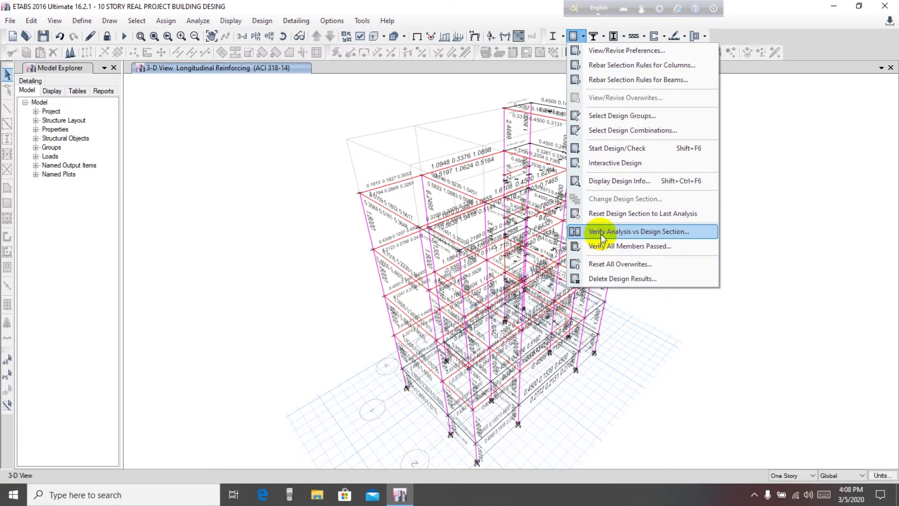
# Step: Verify analysis and design sections match for all concrete frames and dismiss the confirmation
pyautogui.click(671, 236)
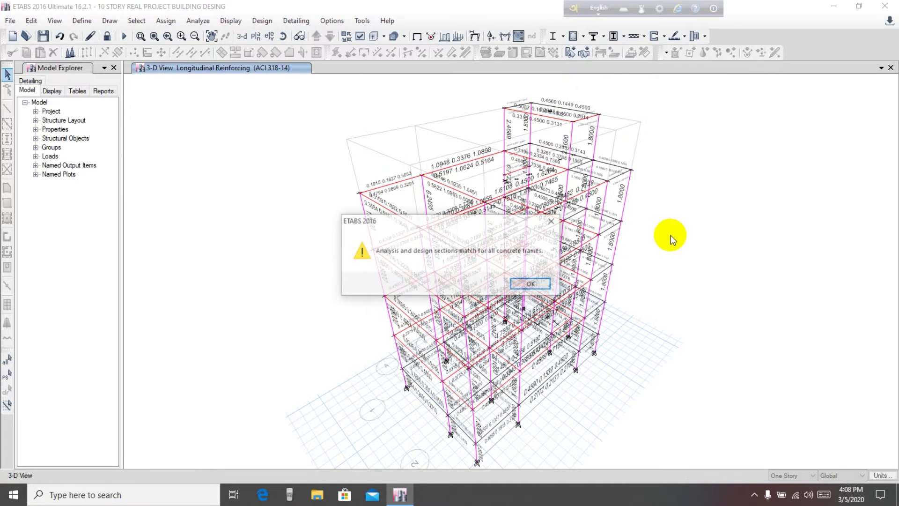
pyautogui.moveTo(444, 223); pyautogui.dragTo(405, 224)
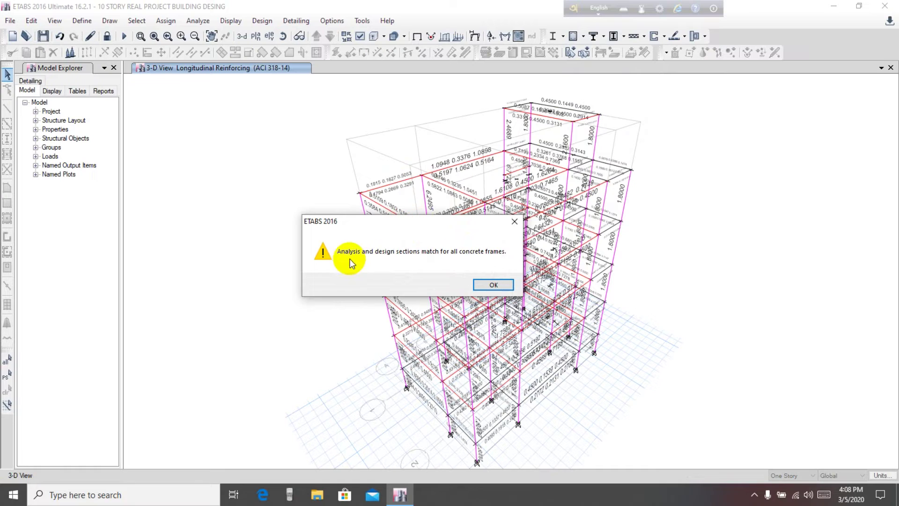
pyautogui.click(494, 285)
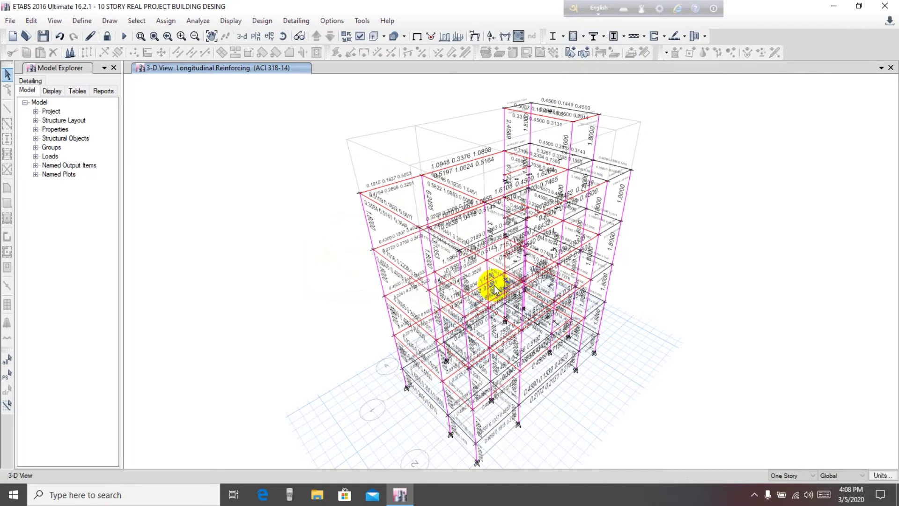
pyautogui.click(582, 36)
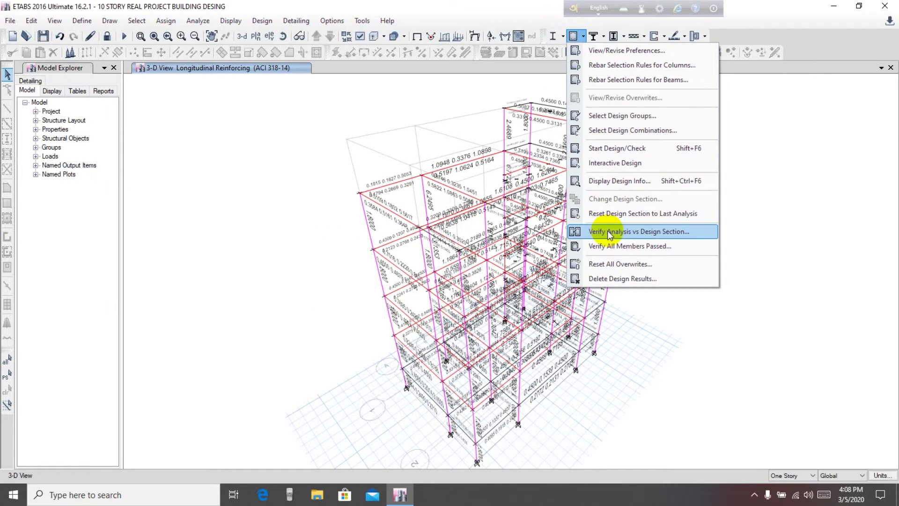
# Step: Run Verify All Members Passed and select the 55 failed concrete frames
pyautogui.click(658, 247)
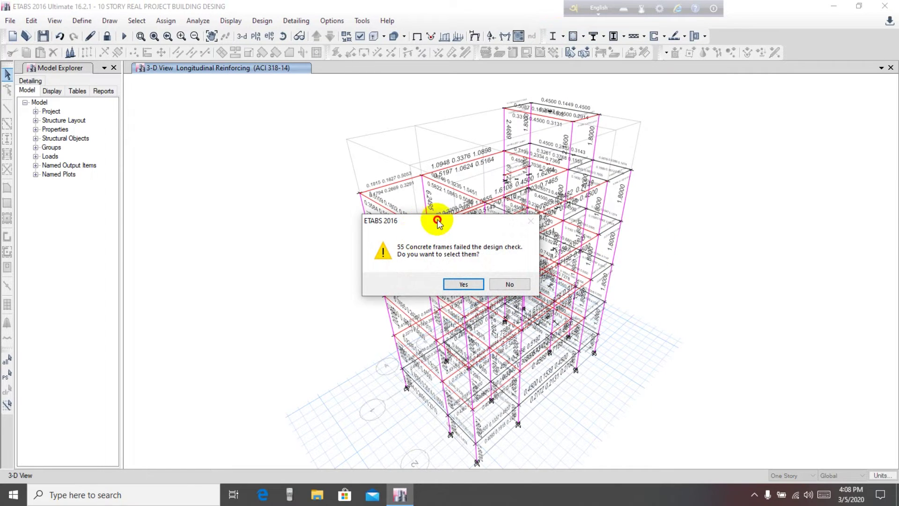
pyautogui.moveTo(437, 222); pyautogui.dragTo(313, 204)
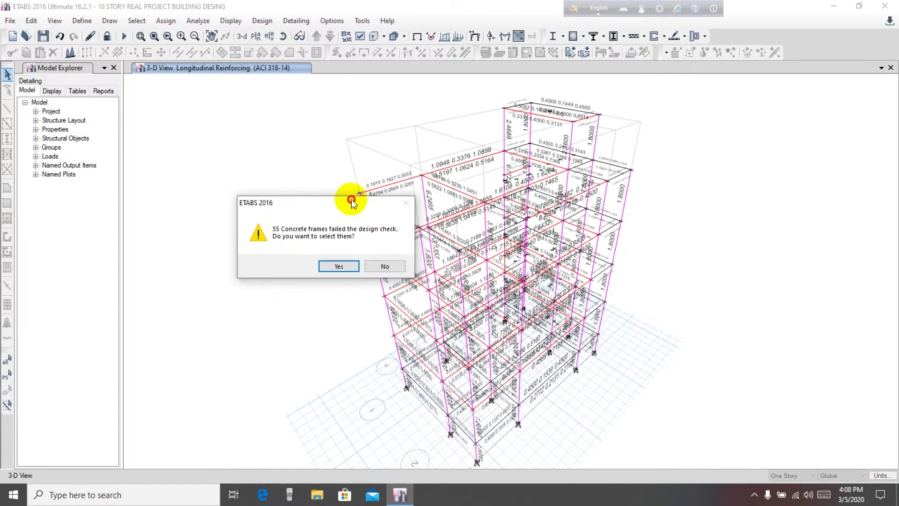
pyautogui.moveTo(352, 201); pyautogui.dragTo(320, 202)
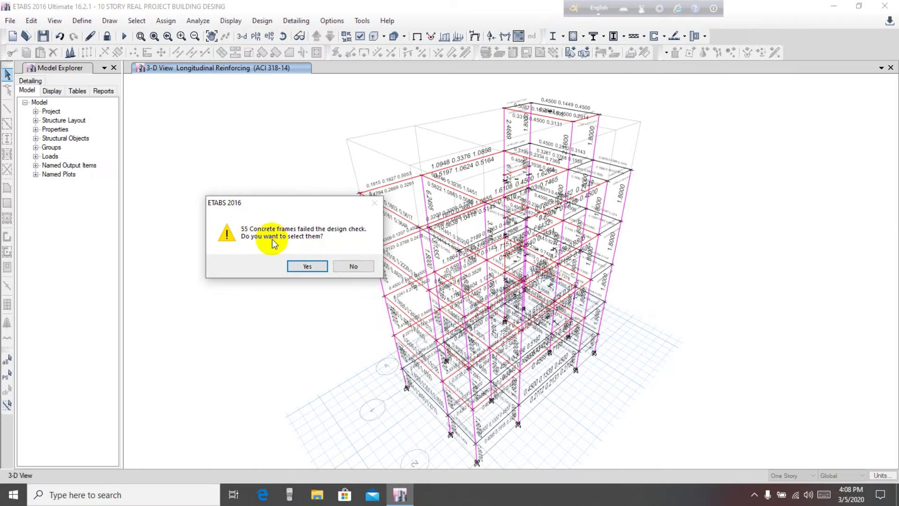
pyautogui.click(305, 266)
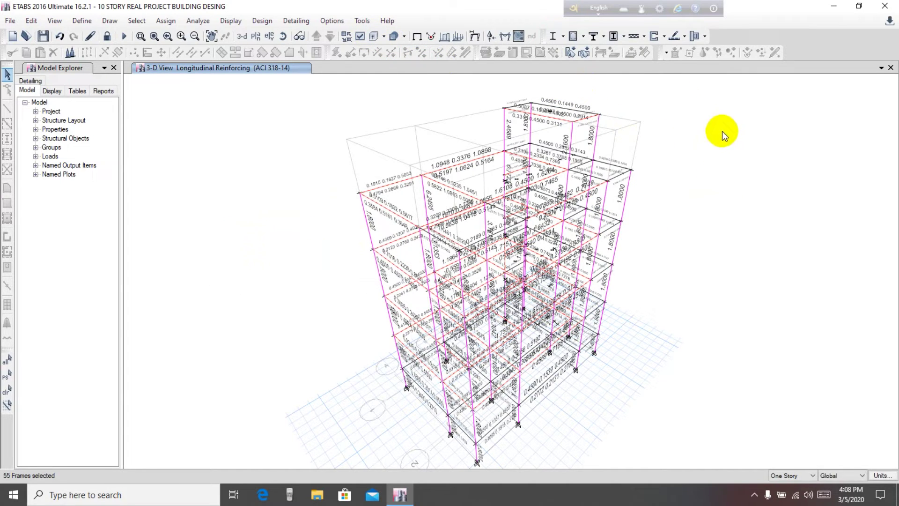
# Step: Show only the 55 selected failed frames and pan the building into view
pyautogui.rightClick(762, 141)
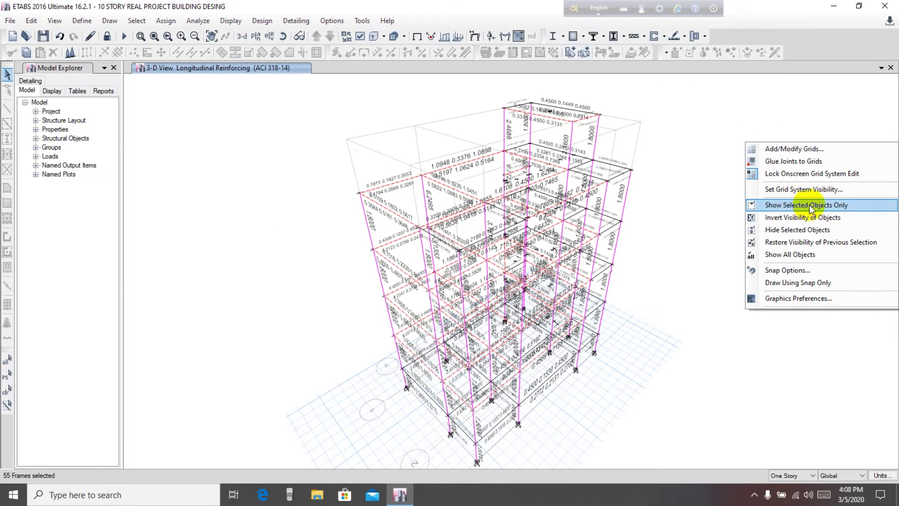
pyautogui.click(815, 204)
pyautogui.scroll(3, 568, 264)
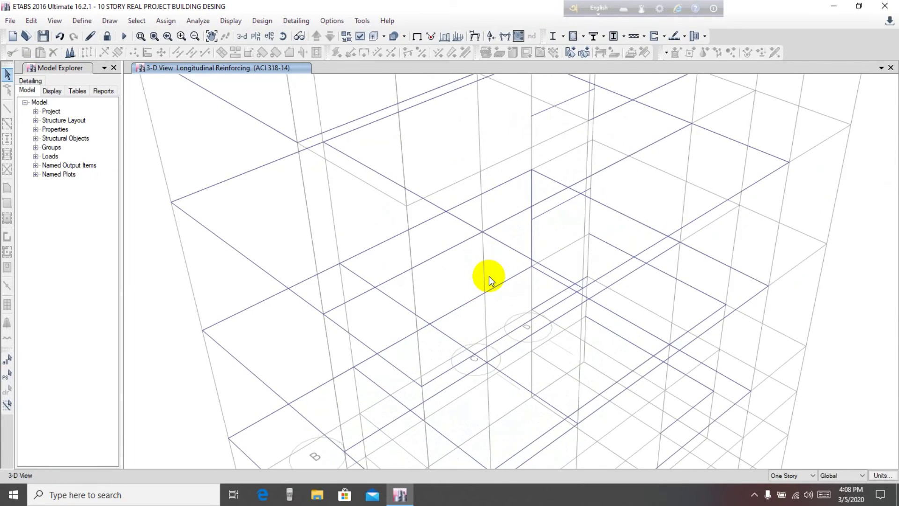
pyautogui.scroll(-3, 534, 264)
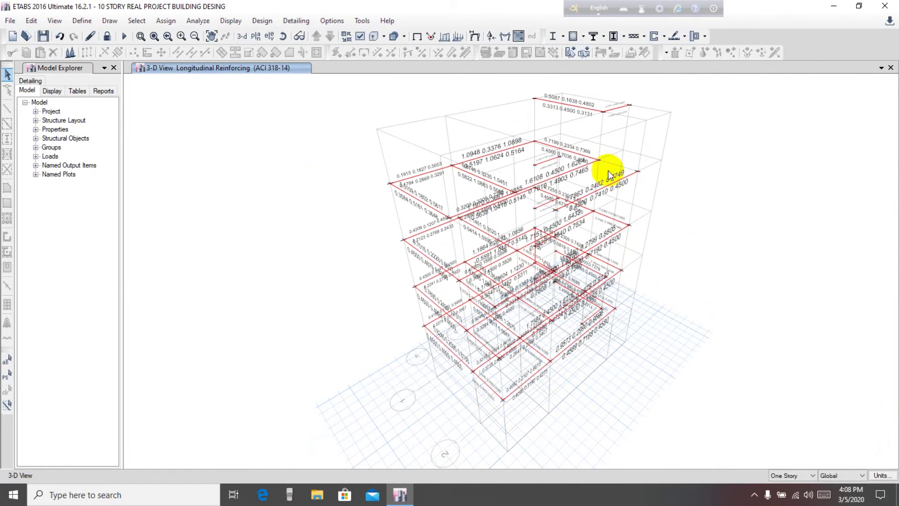
pyautogui.scroll(3, 465, 267)
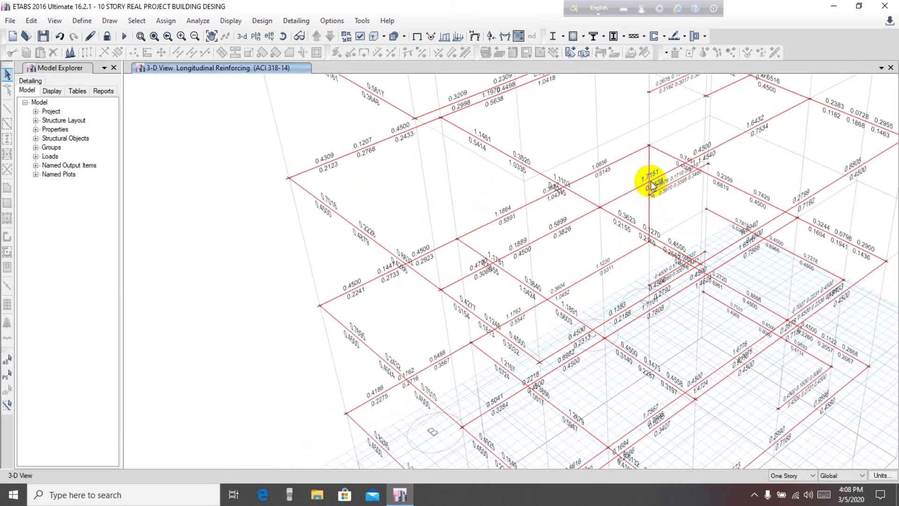
pyautogui.scroll(-3, 653, 208)
pyautogui.moveTo(652, 231)
pyautogui.keyDown('shift'); pyautogui.mouseDown(button='middle')
pyautogui.moveTo(833, 253)
pyautogui.moveTo(628, 171)
pyautogui.mouseUp(button='middle'); pyautogui.keyUp('shift')
pyautogui.scroll(2, 530, 429)
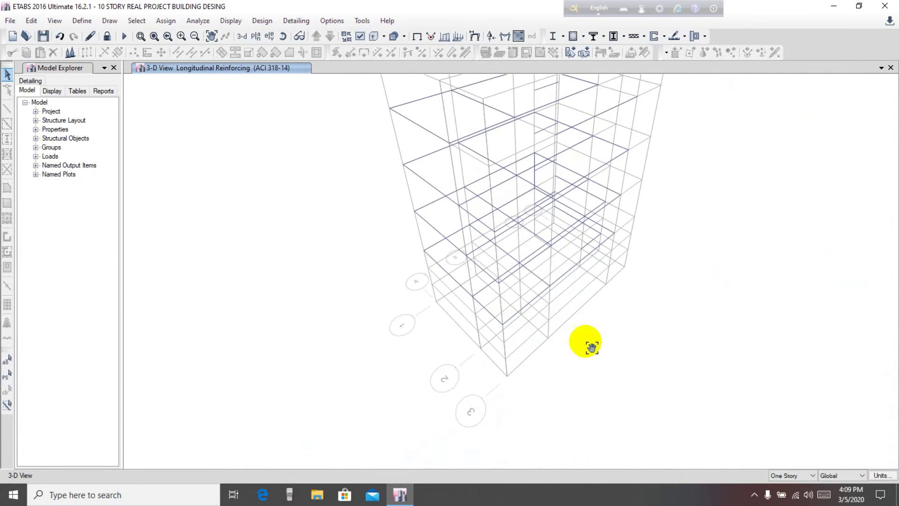
pyautogui.scroll(1, 493, 362)
pyautogui.scroll(2, 494, 362)
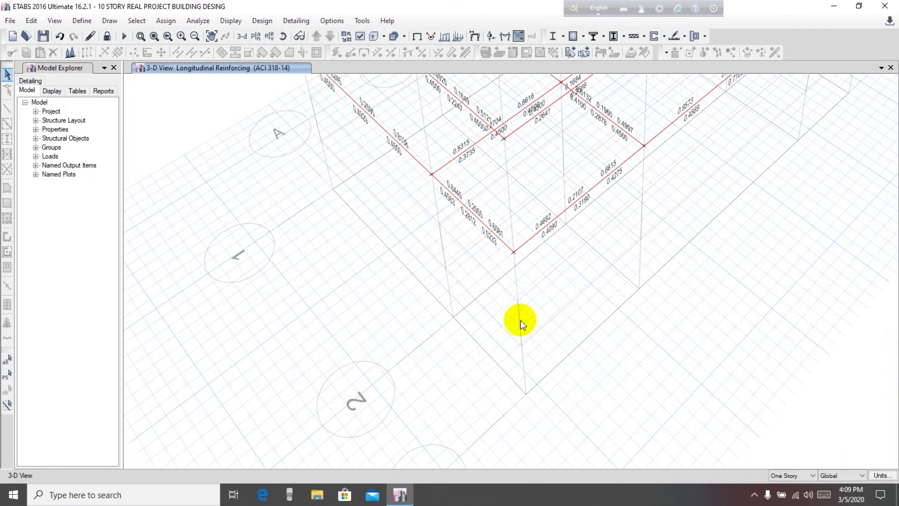
pyautogui.scroll(-3, 520, 320)
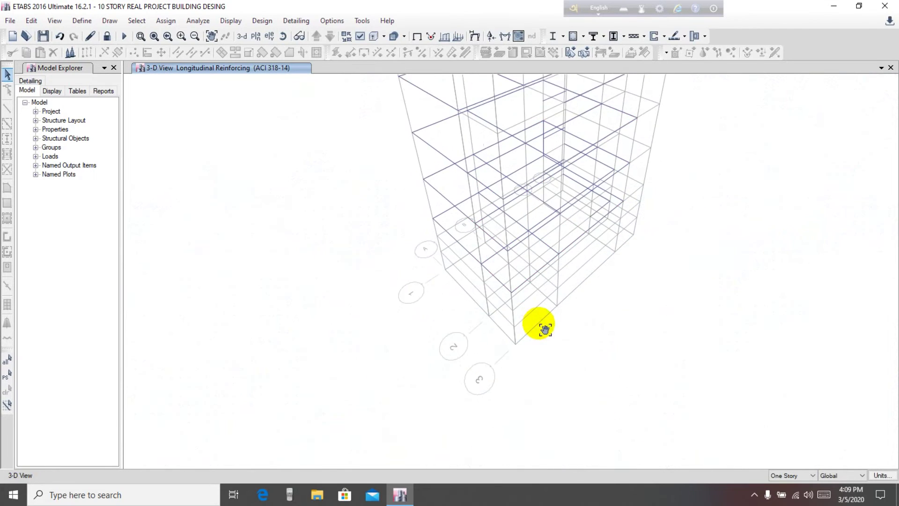
pyautogui.scroll(-1, 541, 325)
pyautogui.scroll(2, 508, 301)
pyautogui.scroll(2, 578, 291)
pyautogui.scroll(2, 587, 302)
pyautogui.scroll(-2, 583, 313)
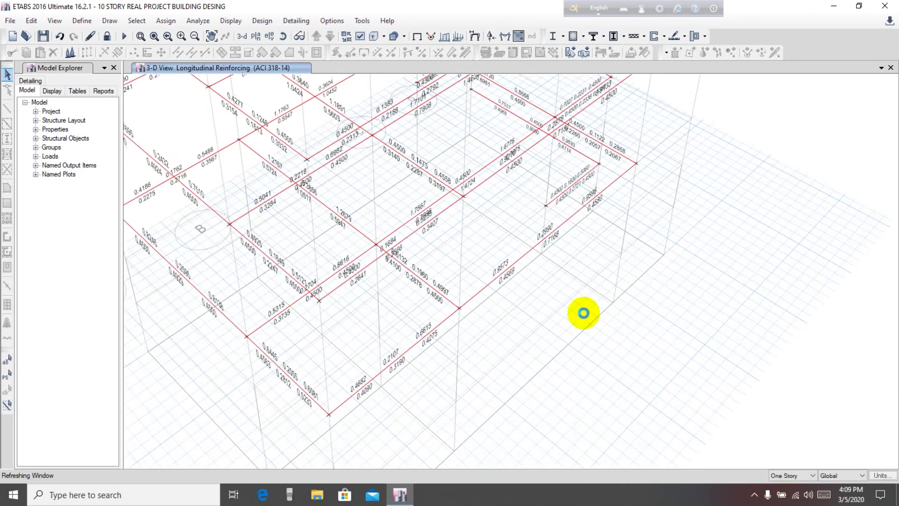
pyautogui.scroll(-2, 594, 316)
pyautogui.scroll(-1, 667, 220)
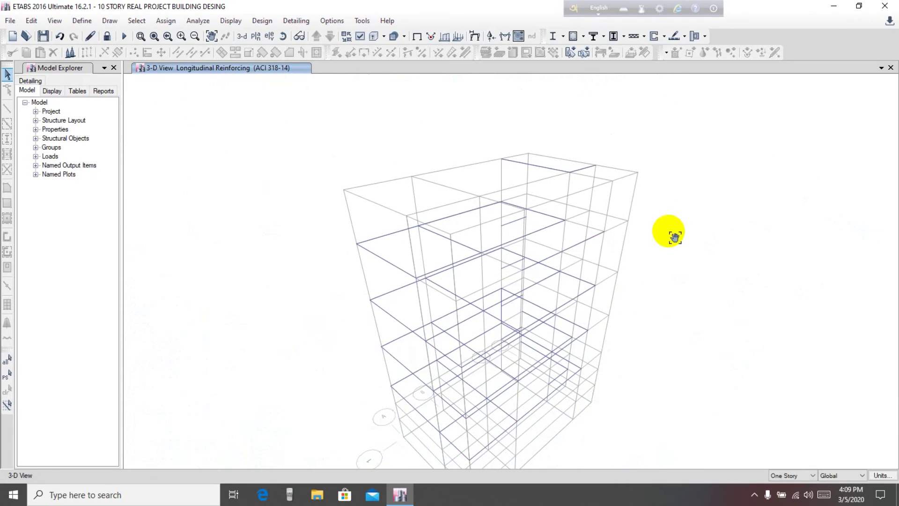
pyautogui.scroll(1, 665, 211)
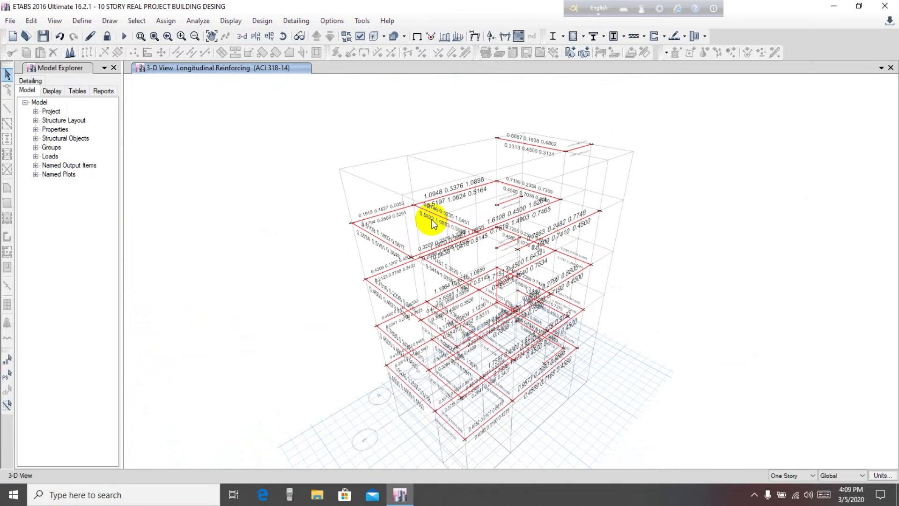
pyautogui.scroll(2, 569, 149)
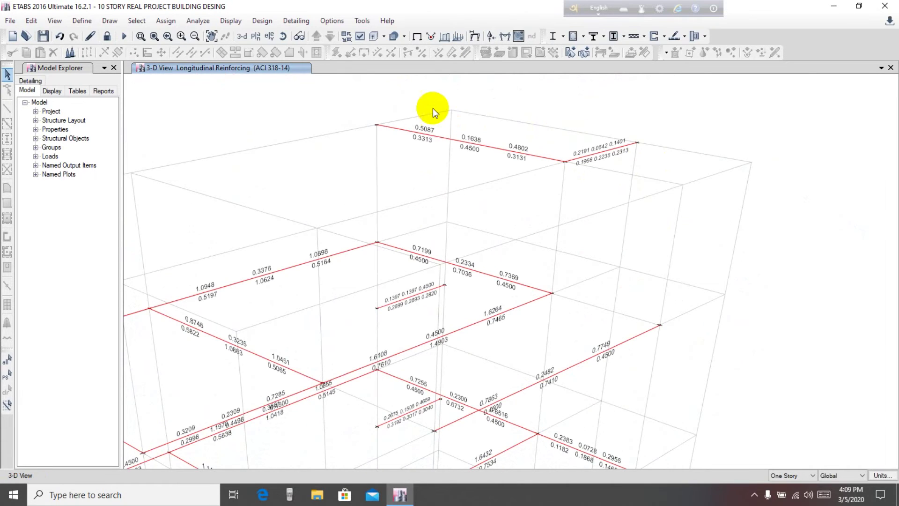
pyautogui.scroll(-2, 571, 151)
pyautogui.scroll(-2, 546, 212)
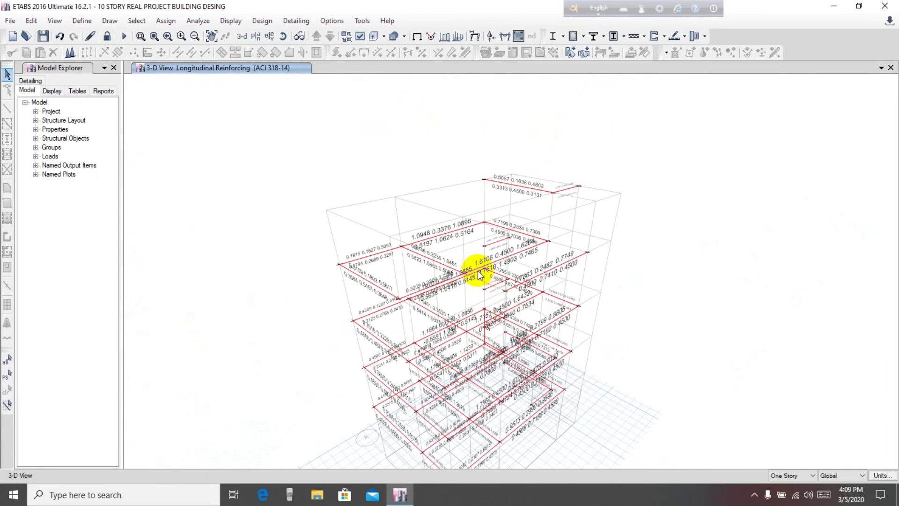
pyautogui.moveTo(643, 255); pyautogui.dragTo(630, 235, button='middle')
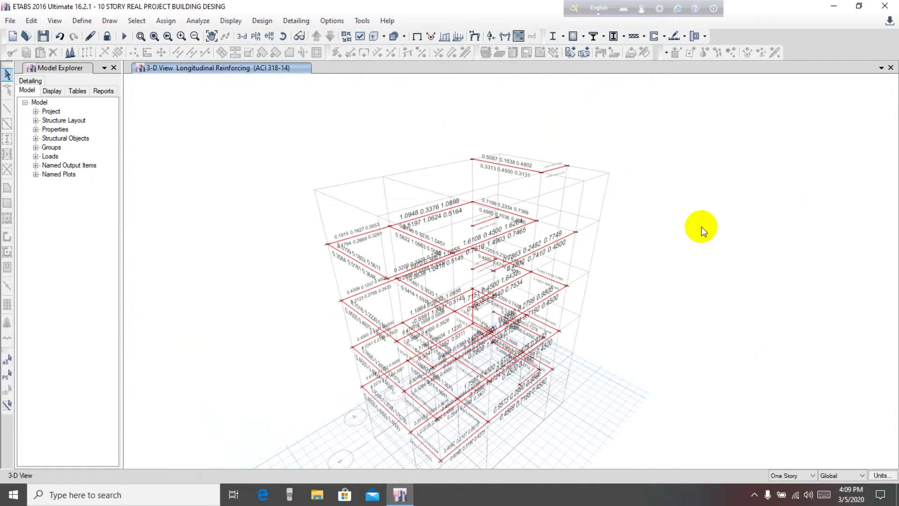
pyautogui.moveTo(702, 227); pyautogui.dragTo(719, 208, button='middle')
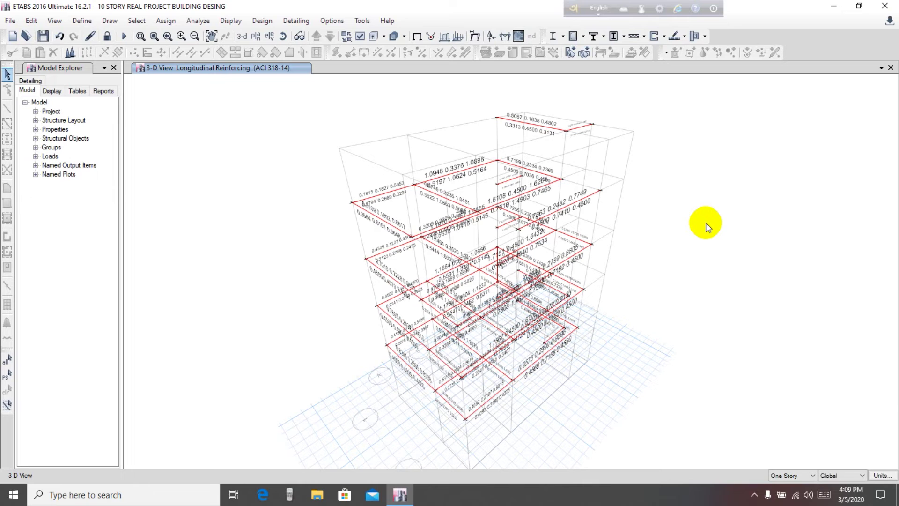
pyautogui.click(285, 36)
# Step: Rotate the model twice to view the failed frames from nearly overhead
pyautogui.moveTo(764, 367)
pyautogui.mouseDown()
pyautogui.moveTo(724, 291)
pyautogui.moveTo(764, 273)
pyautogui.moveTo(747, 203)
pyautogui.moveTo(706, 226)
pyautogui.moveTo(656, 318)
pyautogui.moveTo(538, 385)
pyautogui.moveTo(590, 431)
pyautogui.moveTo(287, 369)
pyautogui.moveTo(237, 385)
pyautogui.moveTo(391, 417)
pyautogui.moveTo(395, 447)
pyautogui.moveTo(297, 432)
pyautogui.mouseUp()
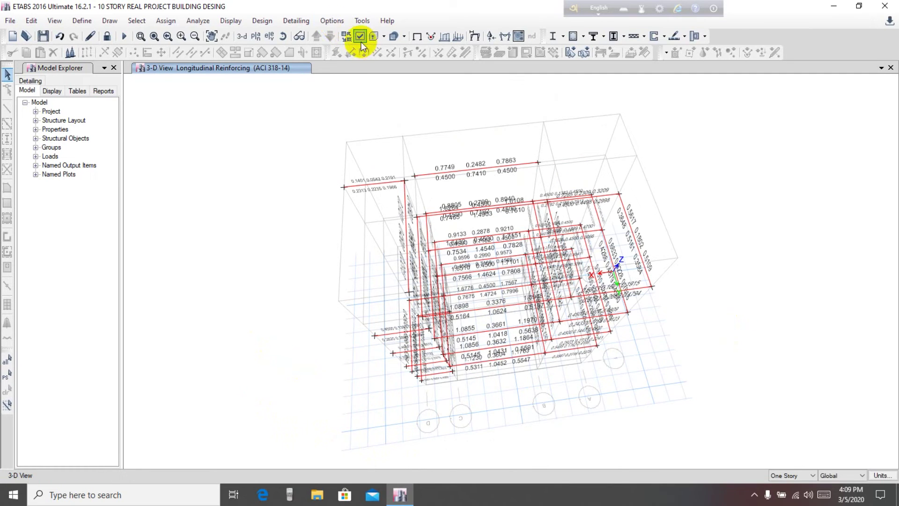
pyautogui.click(290, 37)
pyautogui.moveTo(885, 310)
pyautogui.mouseDown()
pyautogui.moveTo(851, 336)
pyautogui.moveTo(602, 347)
pyautogui.moveTo(481, 317)
pyautogui.moveTo(431, 345)
pyautogui.moveTo(485, 365)
pyautogui.moveTo(474, 369)
pyautogui.mouseUp()
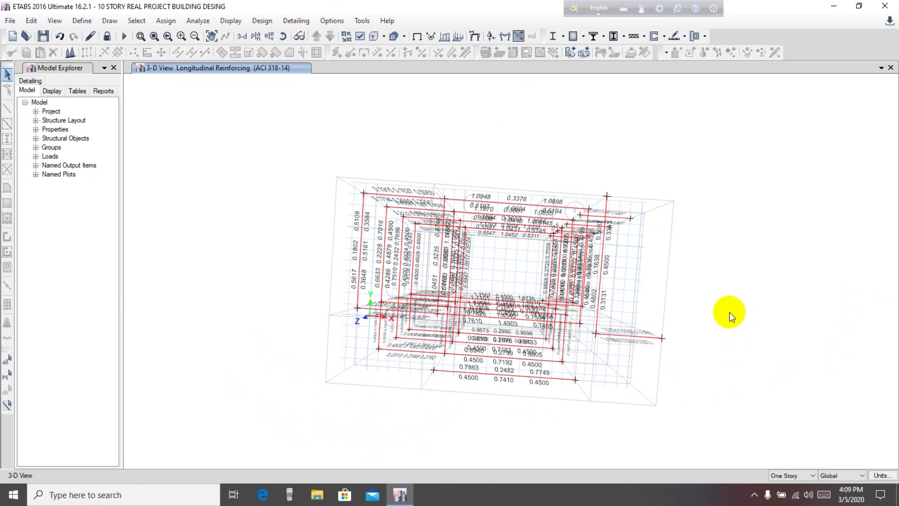